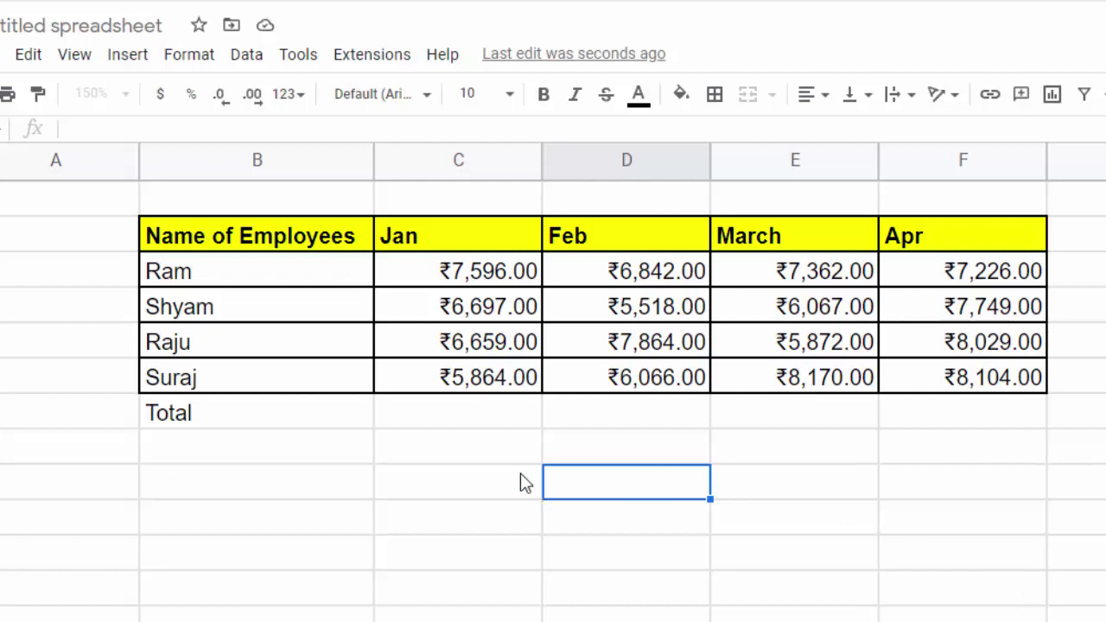
Put =SUM(C3:C6) in the Jan total cell so it shows ₹26,816.00.
click(458, 417)
text(=)
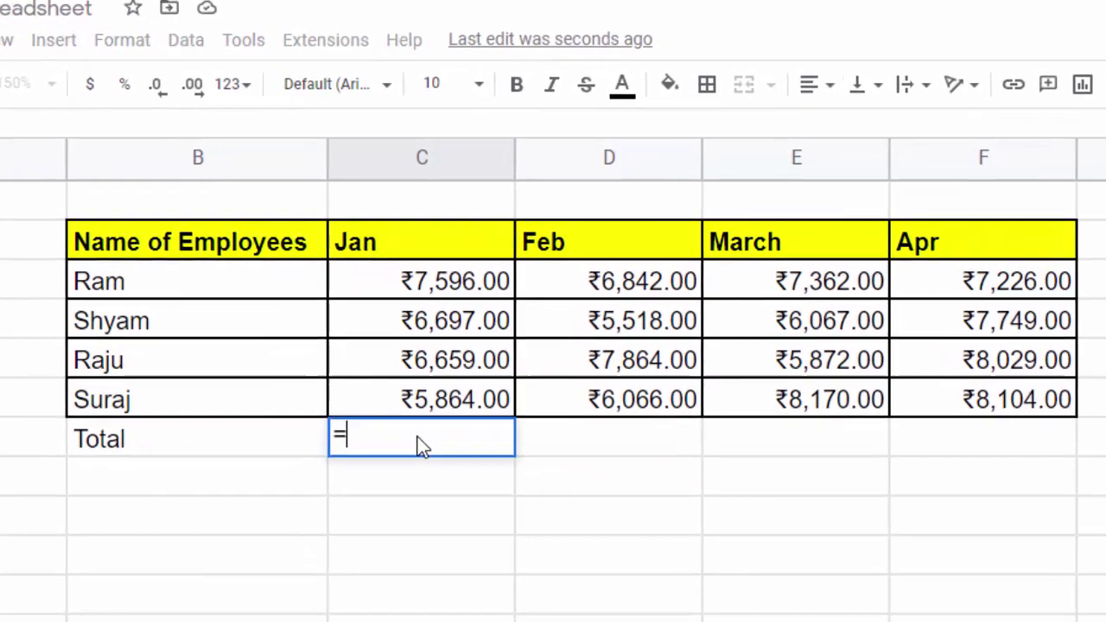
text(sum)
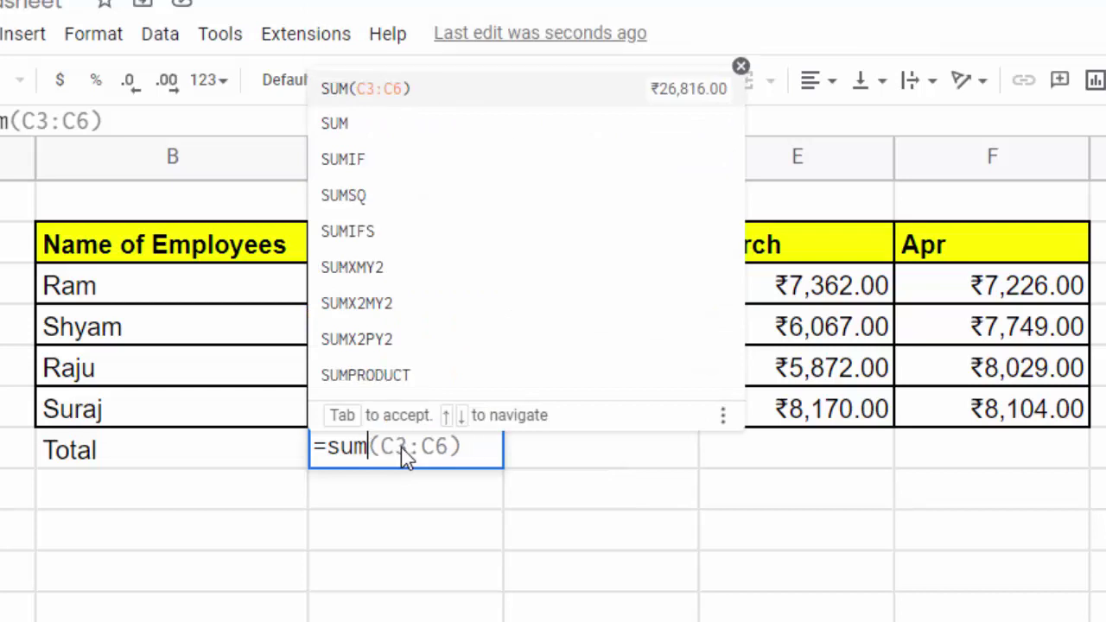
key(Tab)
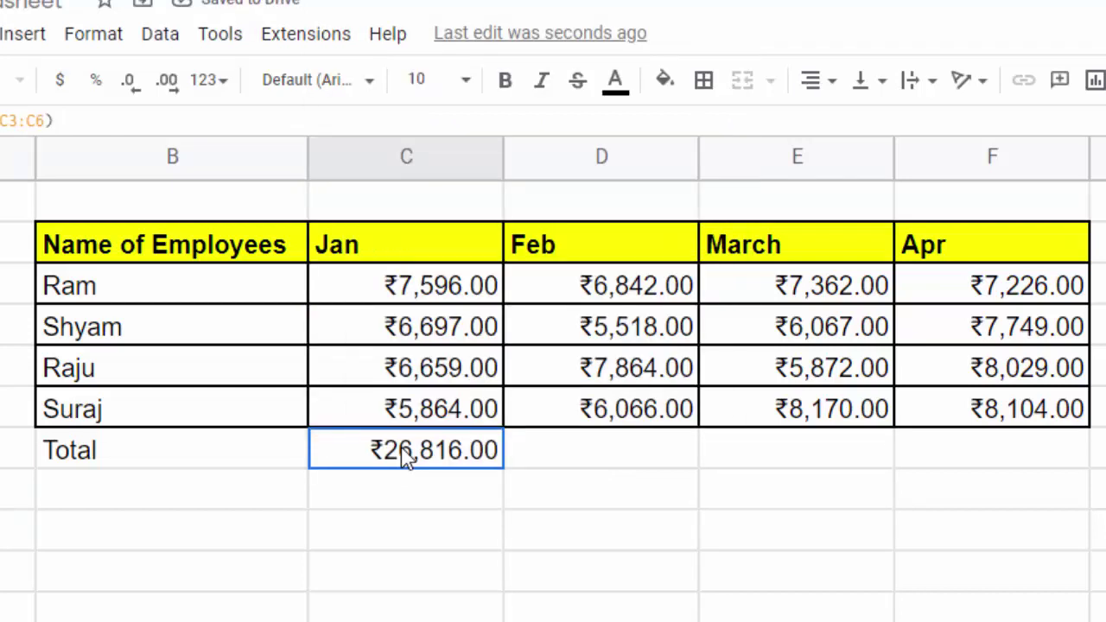
key(Delete)
text(=)
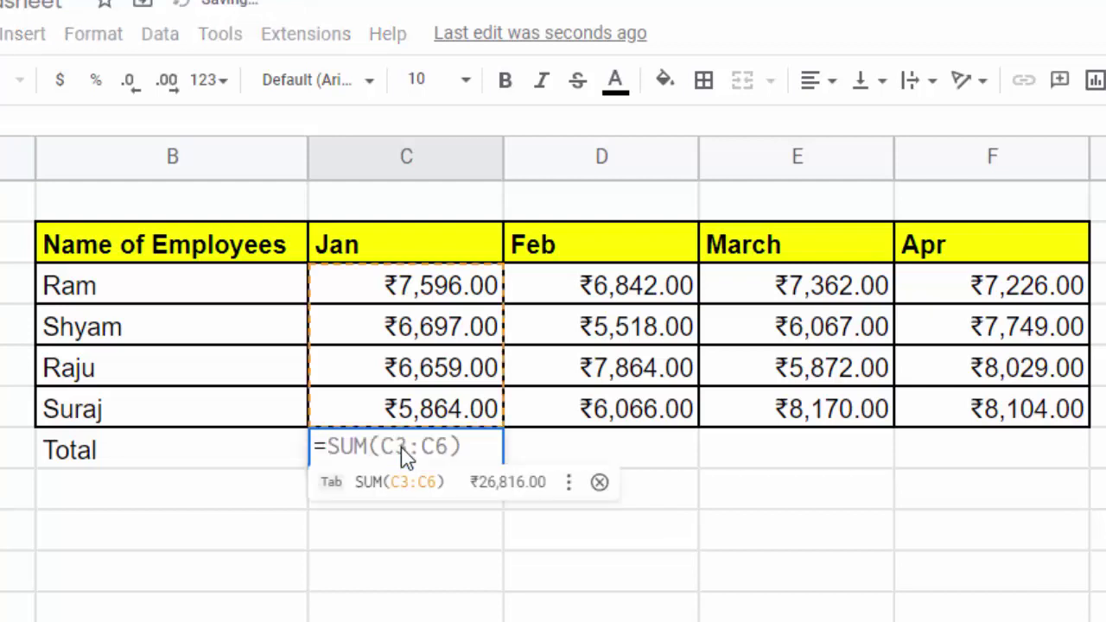
text(sum)
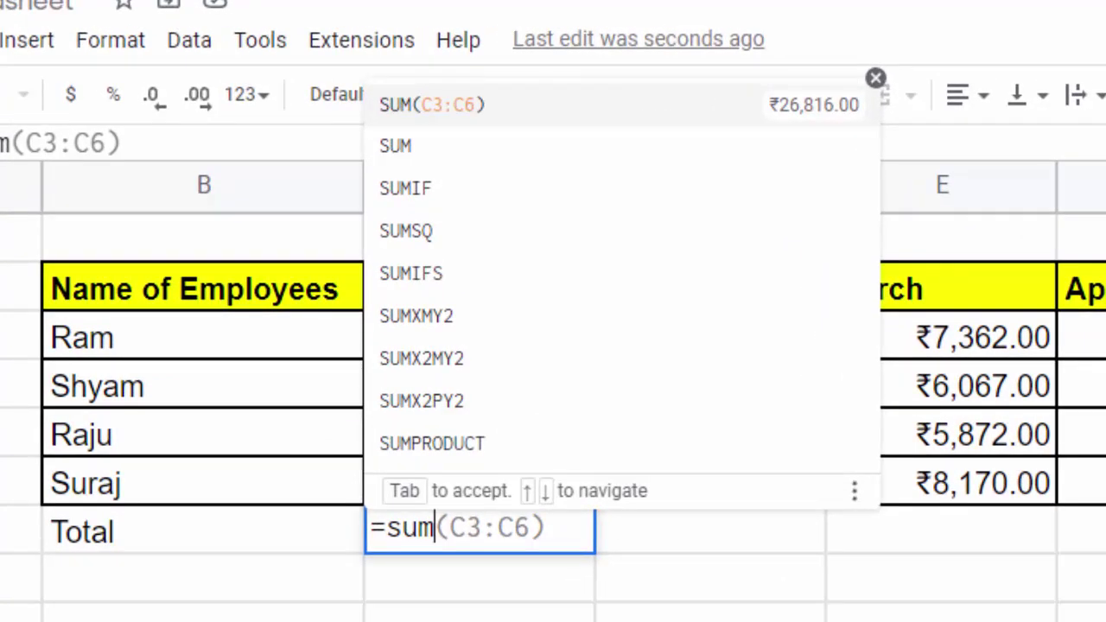
key(Tab)
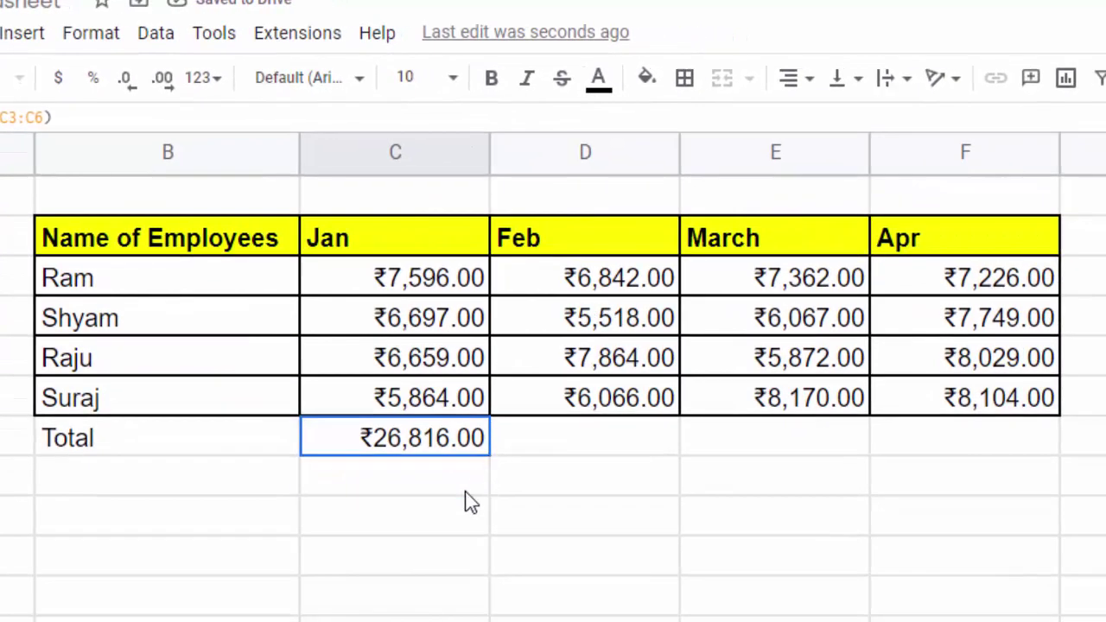
click(458, 476)
Copy the Jan total SUM formula after abandoning a trial fill across the months.
click(450, 448)
click(489, 469)
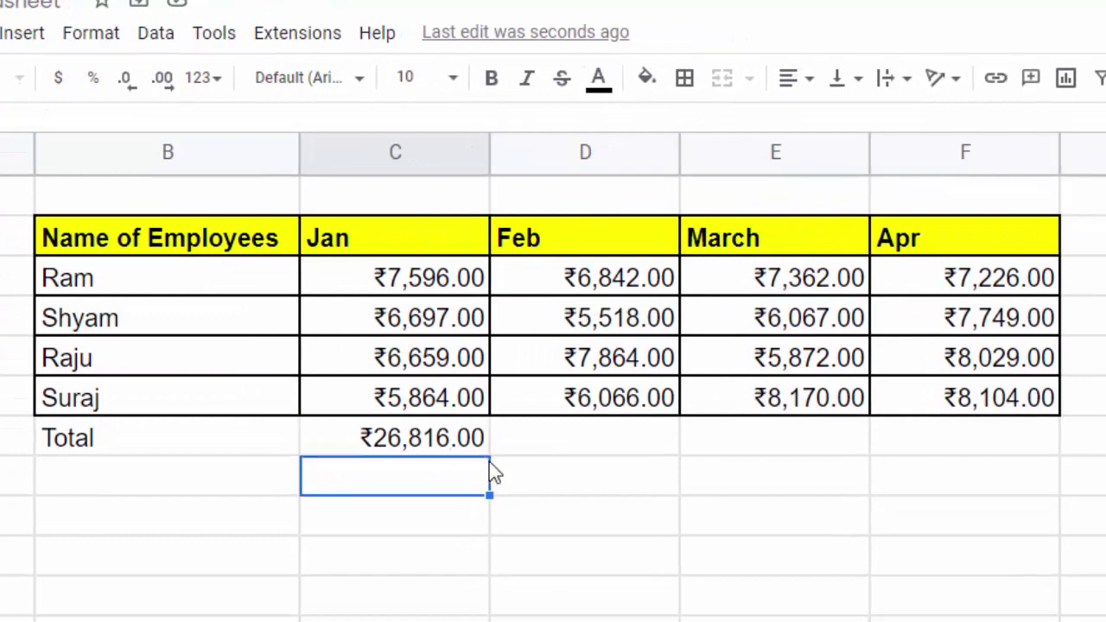
click(475, 452)
drag(489, 455, 982, 470)
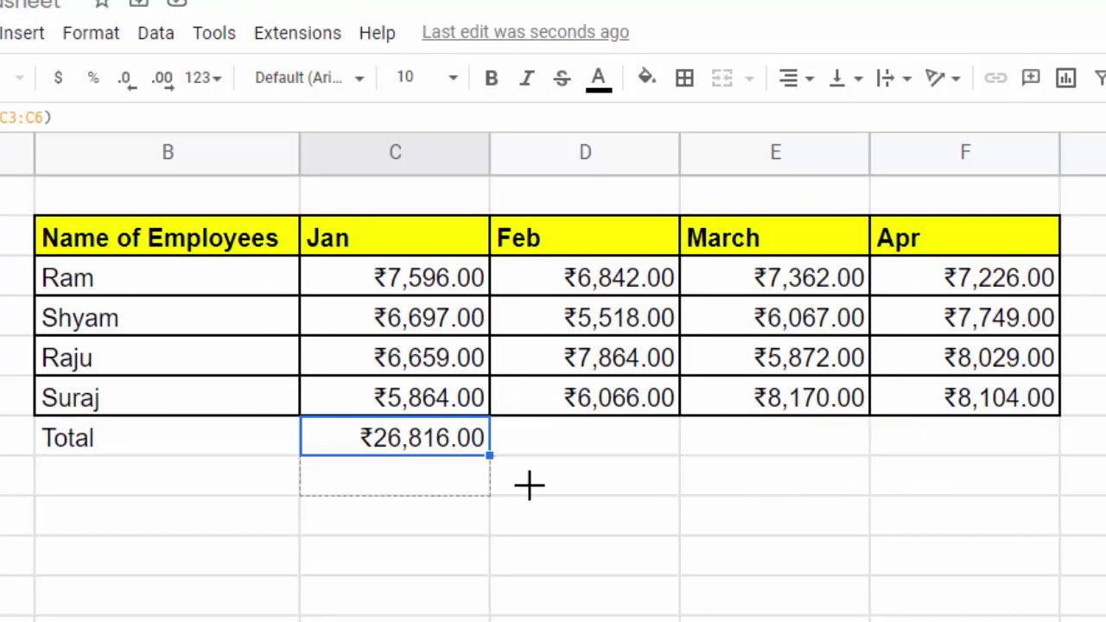
drag(981, 469, 484, 453)
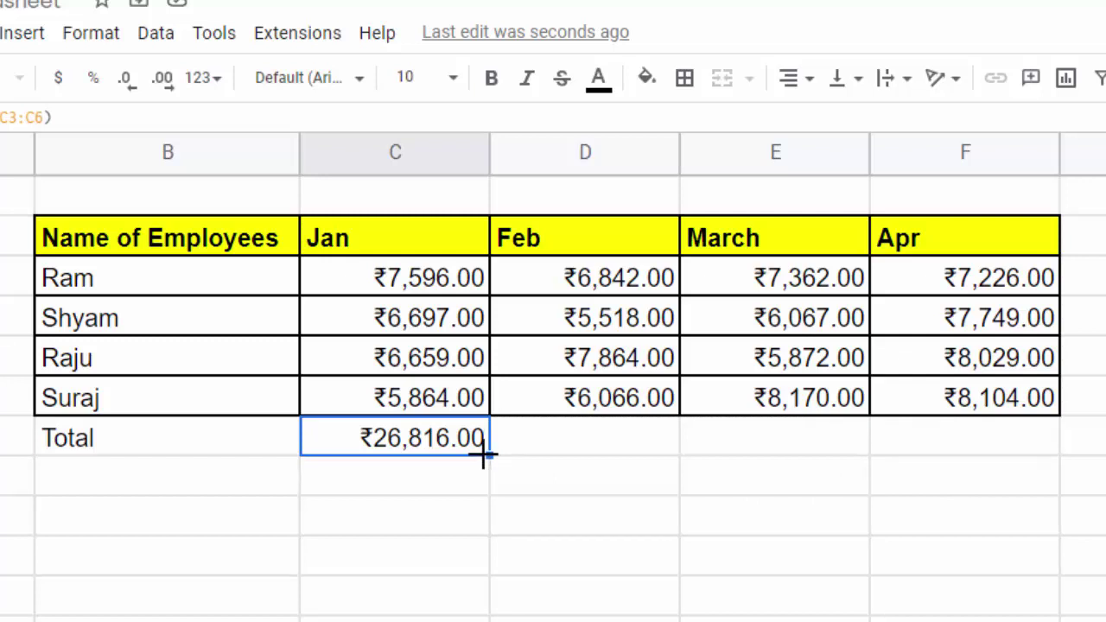
right_click(420, 442)
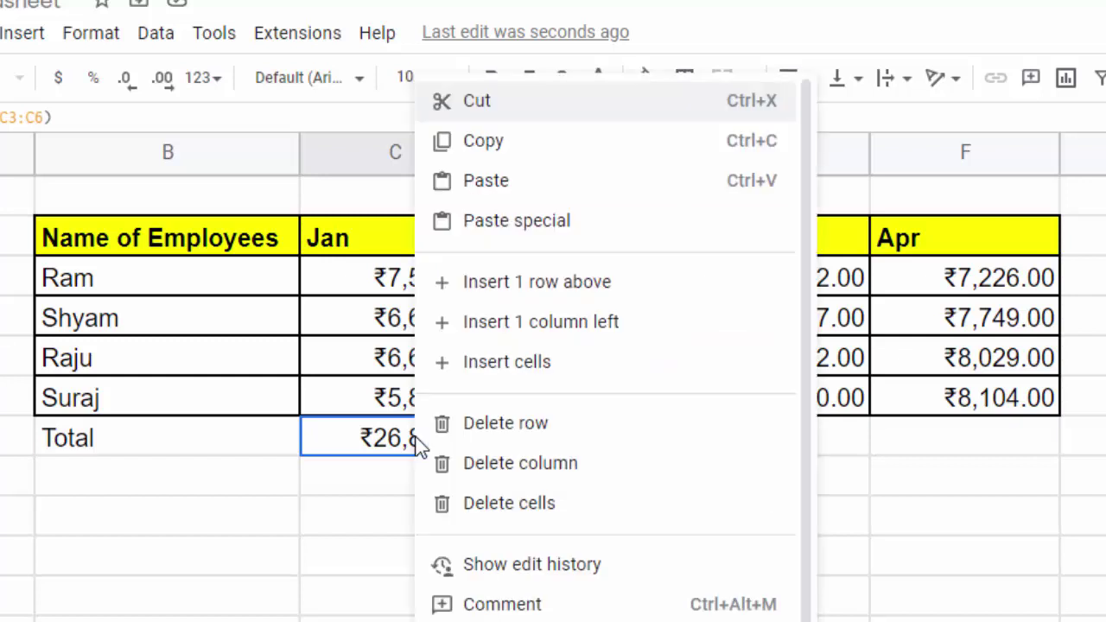
click(494, 145)
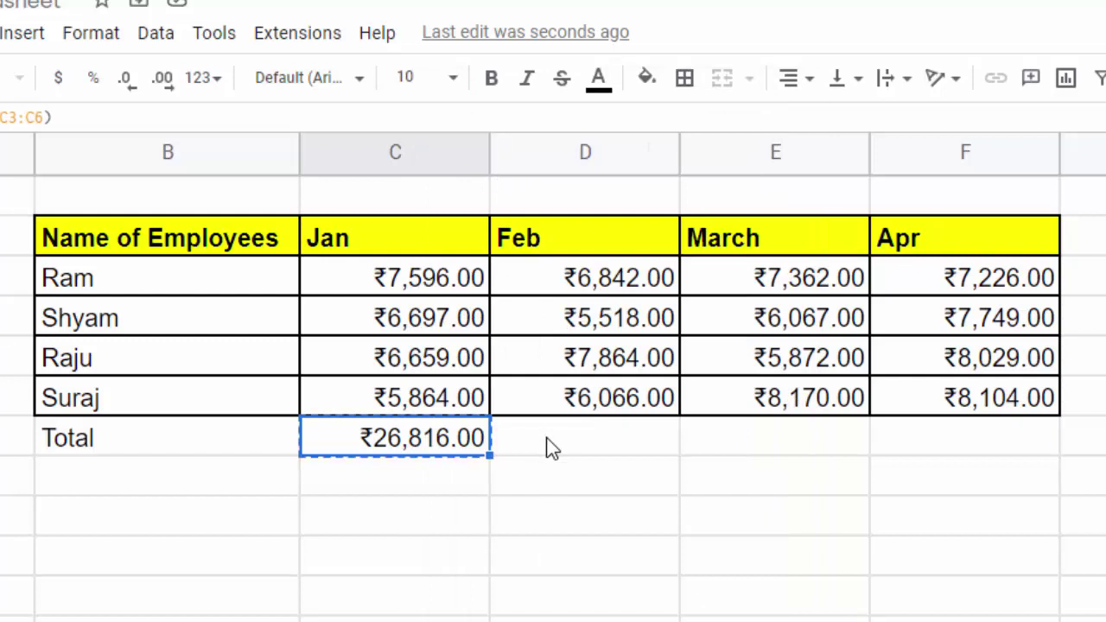
Paste the SUM formula into the Feb, March and Apr totals (₹26,290.00, ₹27,471.00, ₹31,108.00).
click(553, 449)
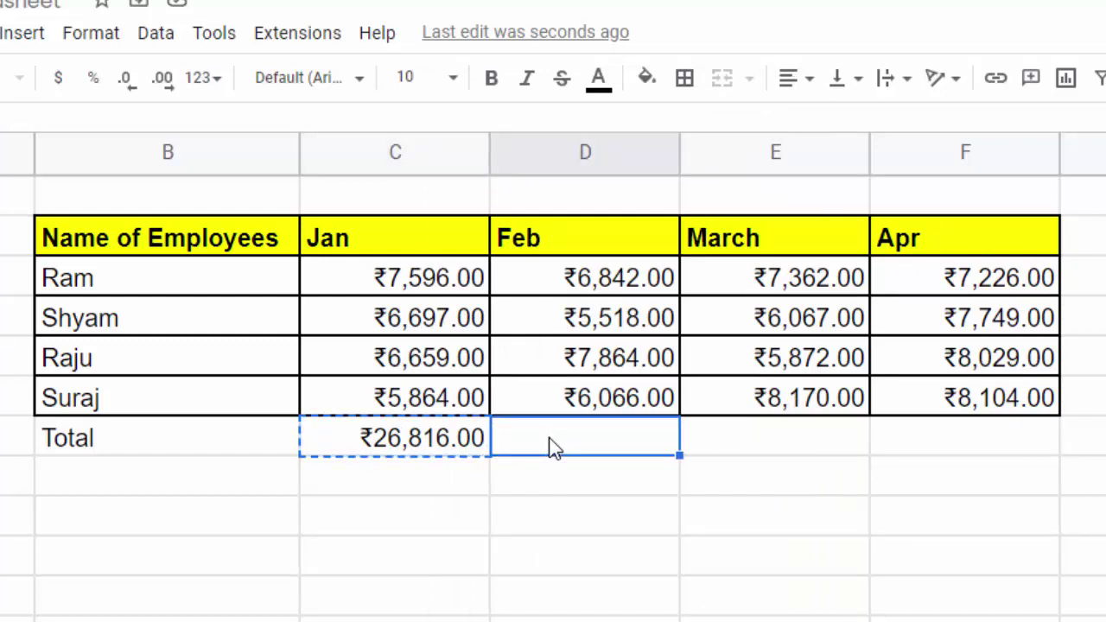
key(ctrl+v)
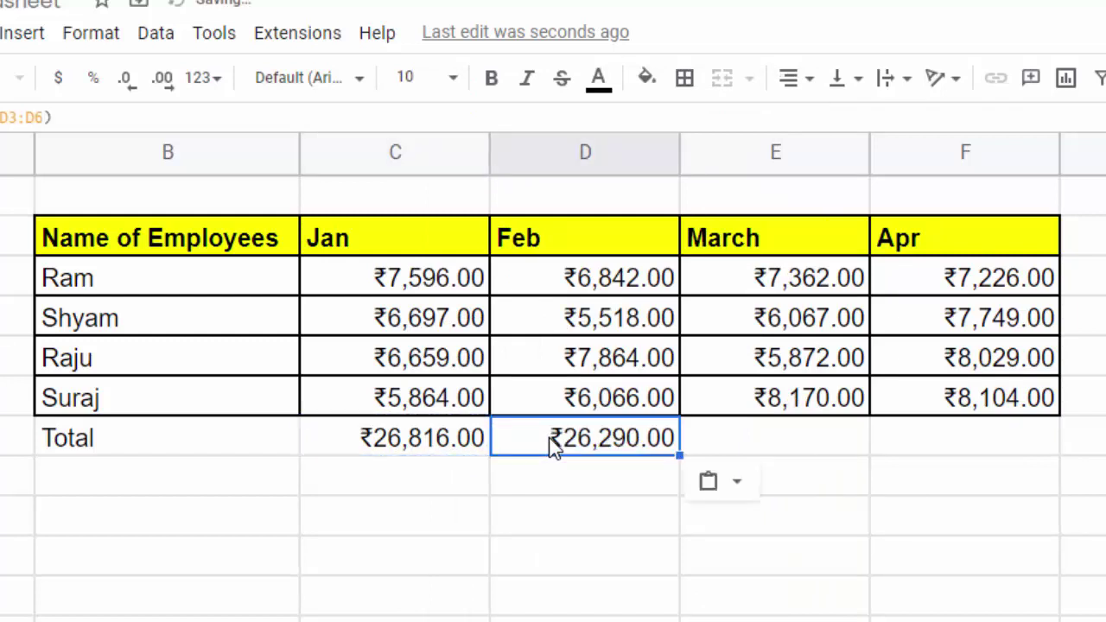
click(452, 448)
click(588, 444)
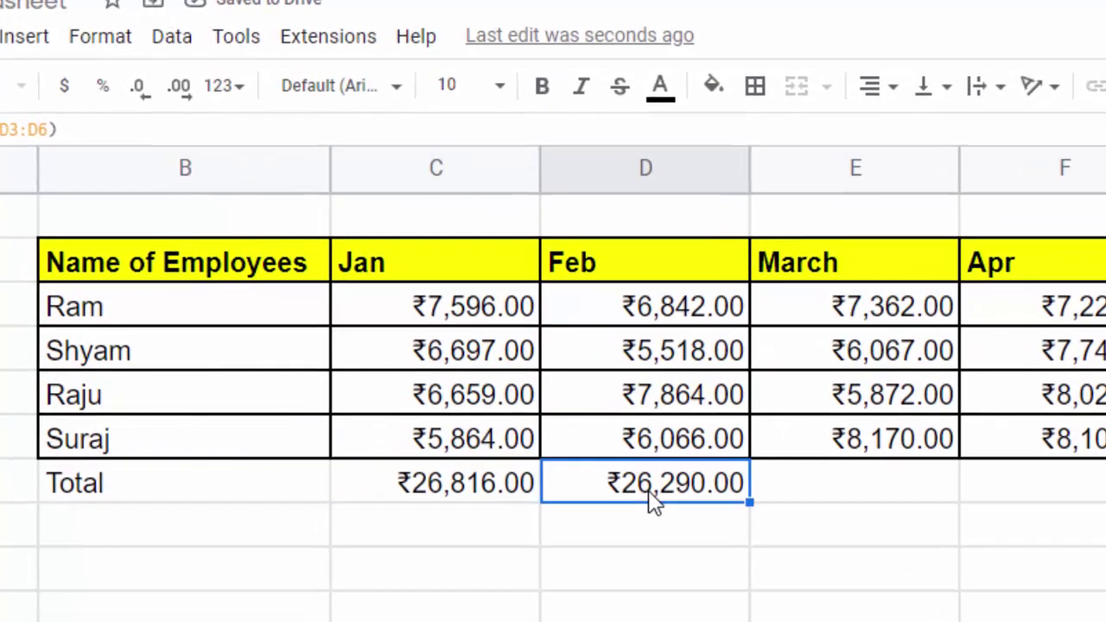
click(827, 500)
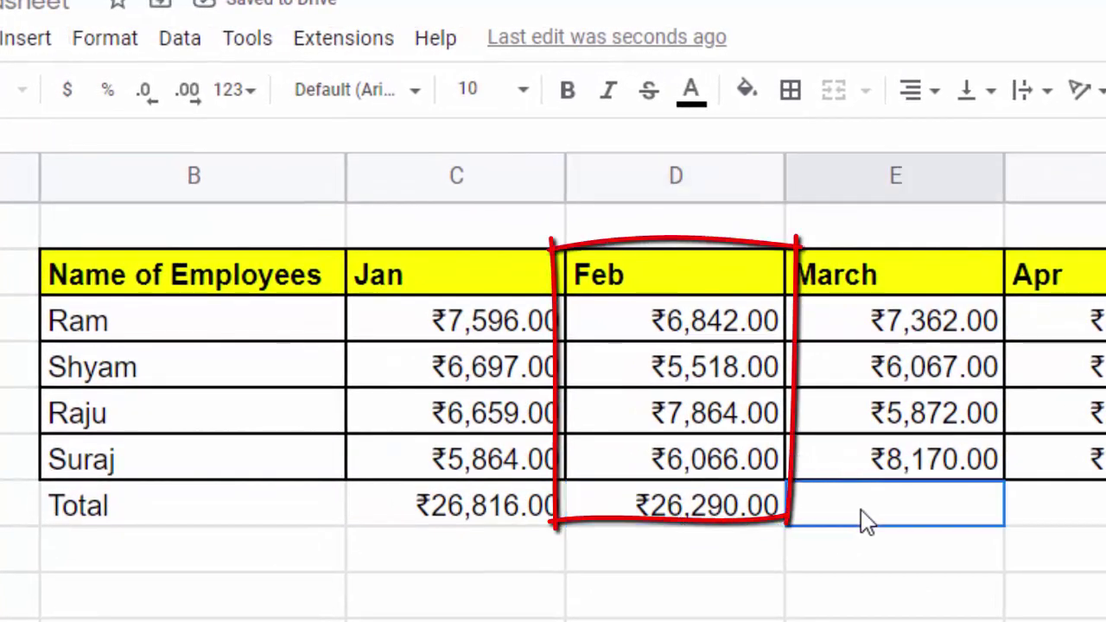
key(ctrl+v)
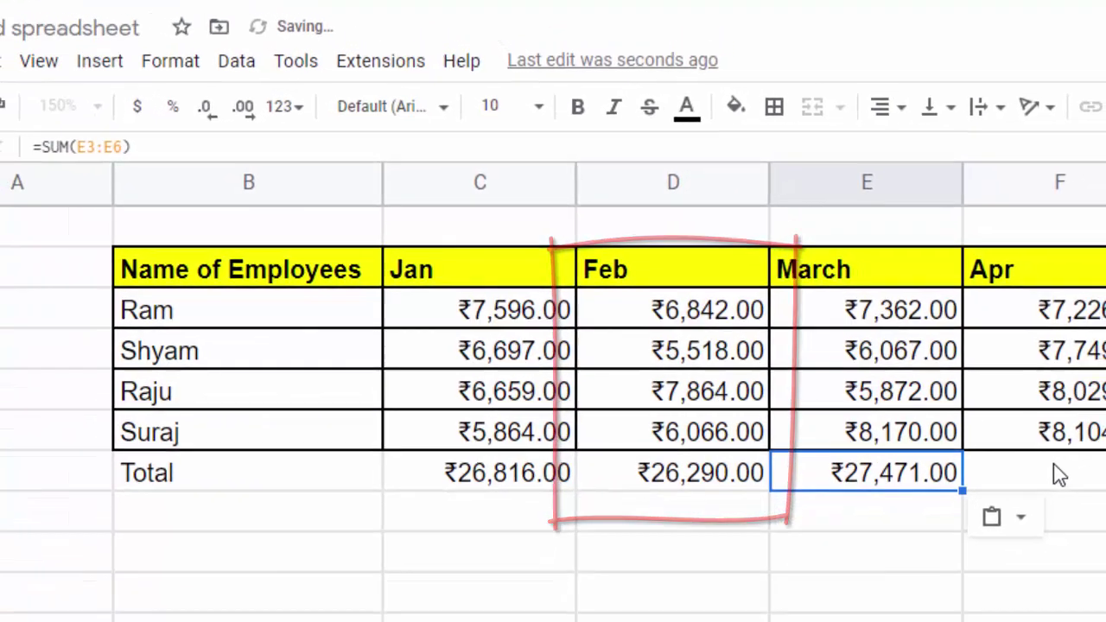
click(977, 424)
key(ctrl+v)
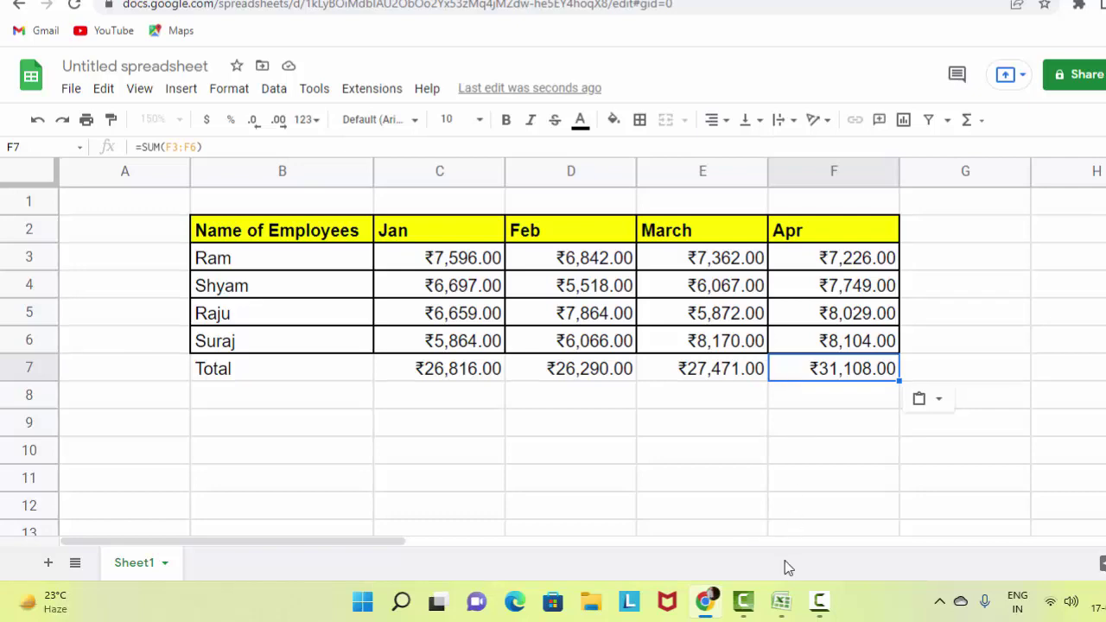
Switch to the Excel workbook and enter the label Total in A6.
click(781, 602)
click(332, 403)
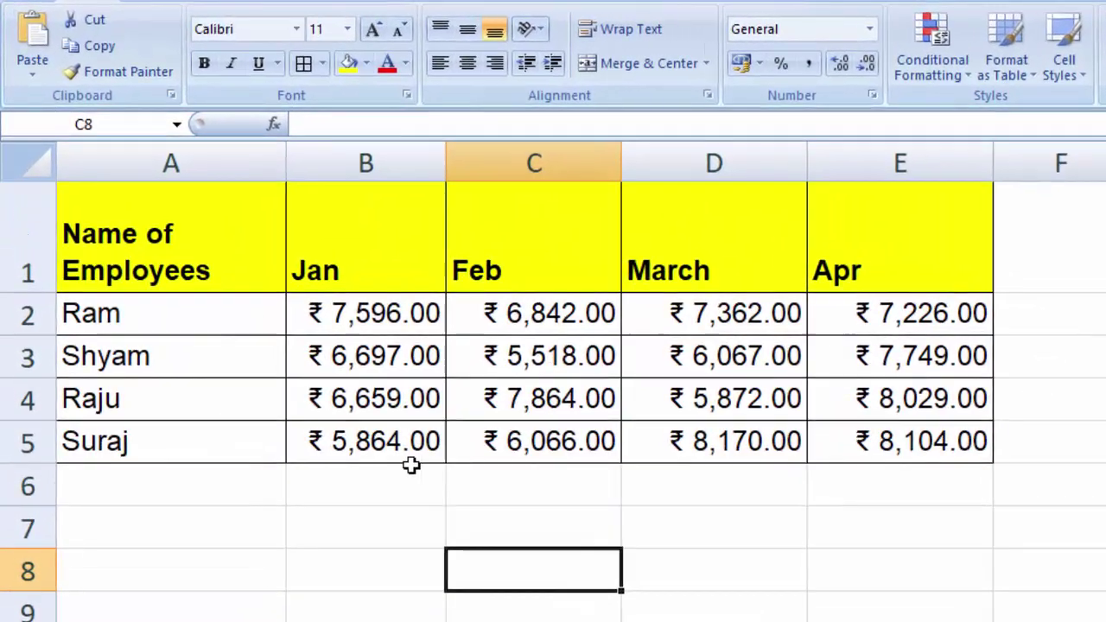
click(251, 351)
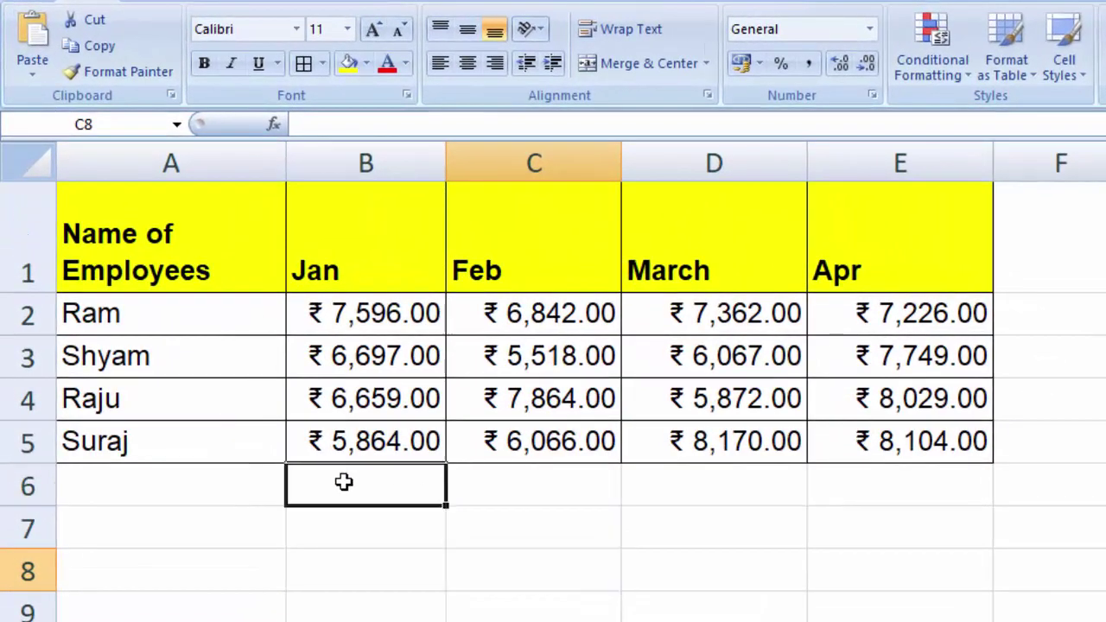
click(131, 493)
text(To)
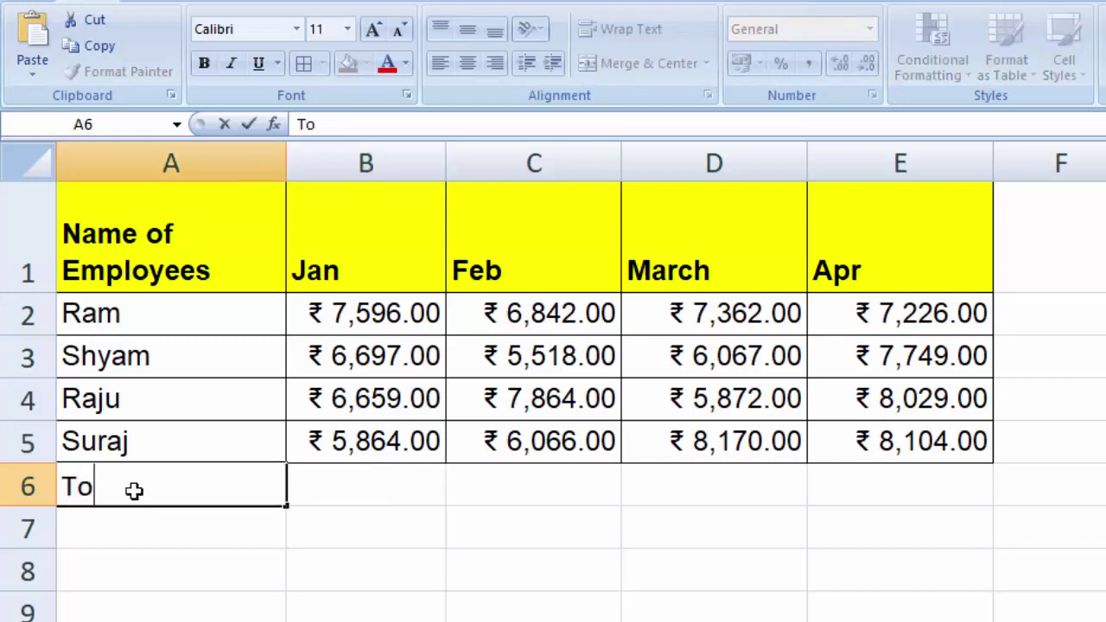
text(tal)
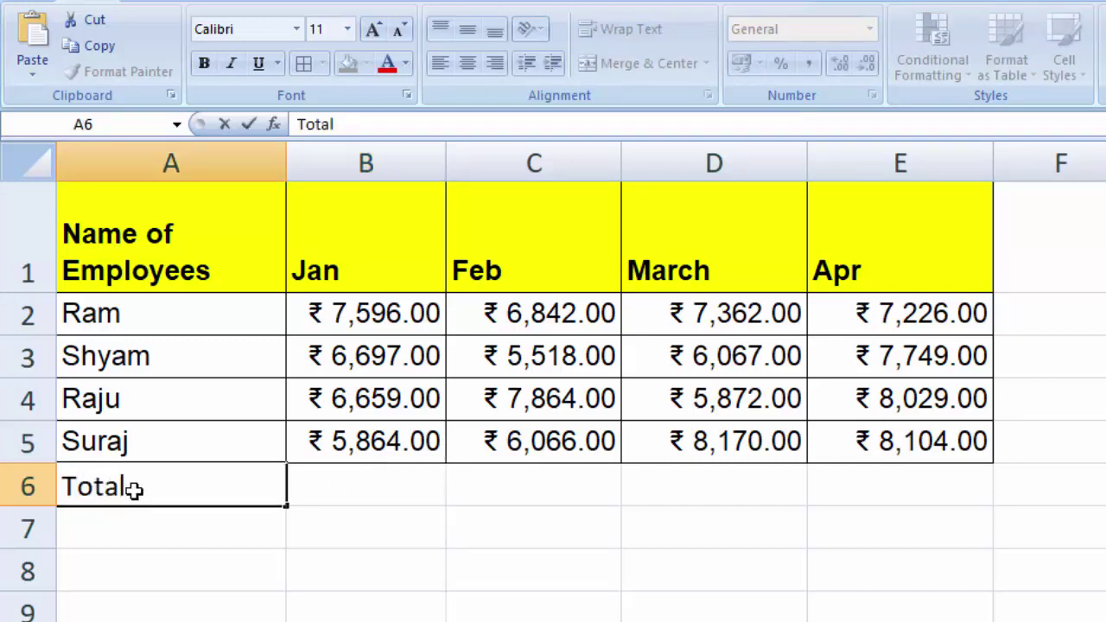
Enter =SUM(B2:B5) in the Jan total cell, giving ₹26,816.00.
click(397, 481)
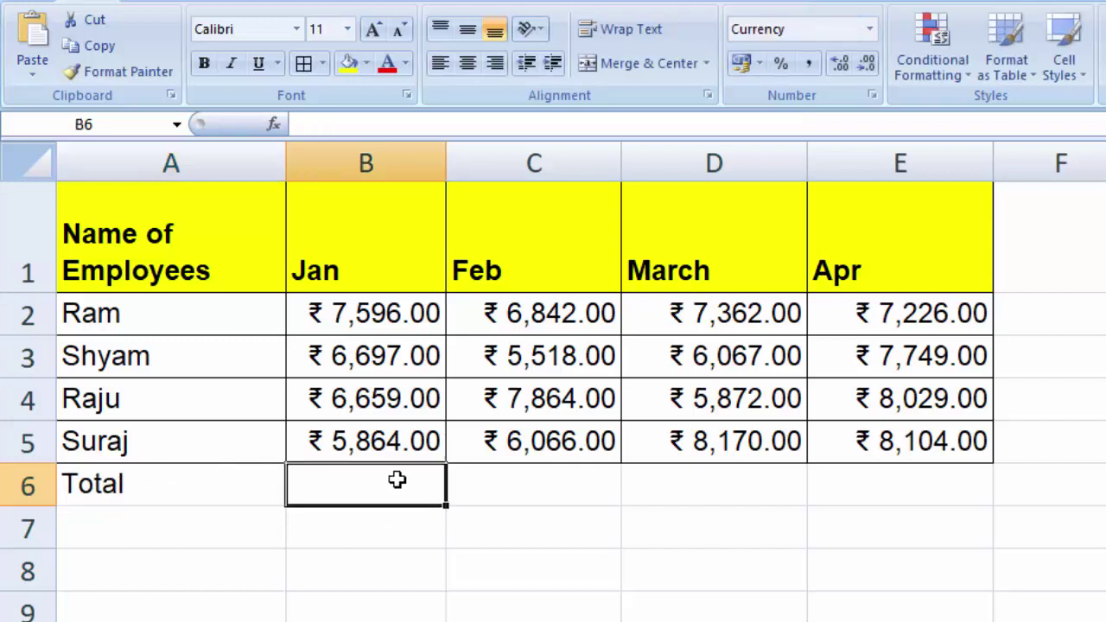
text(=)
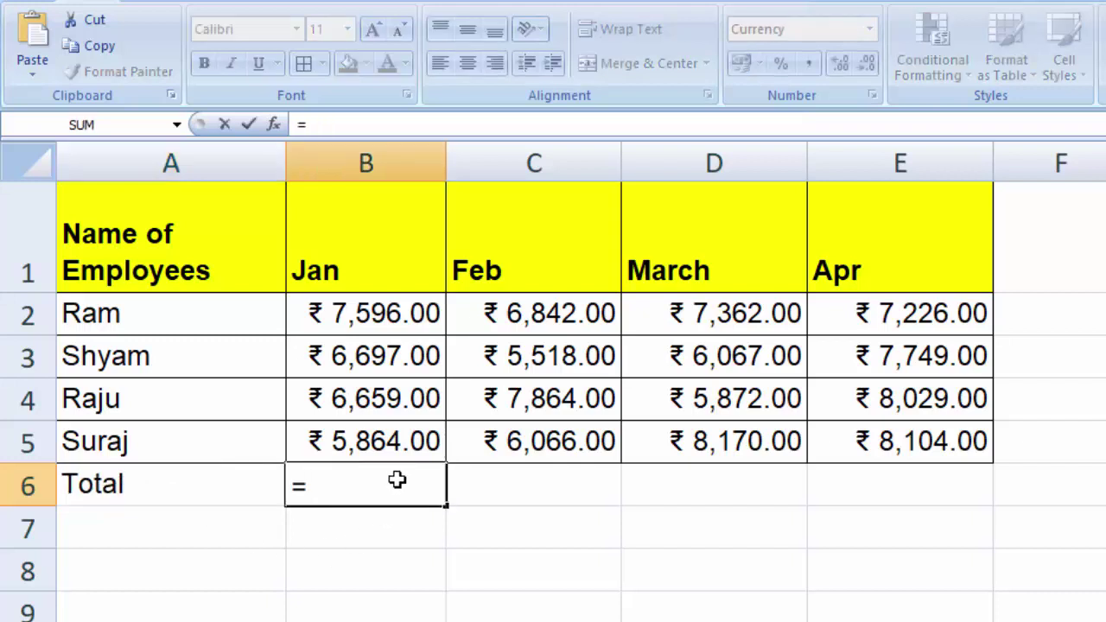
text(sum)
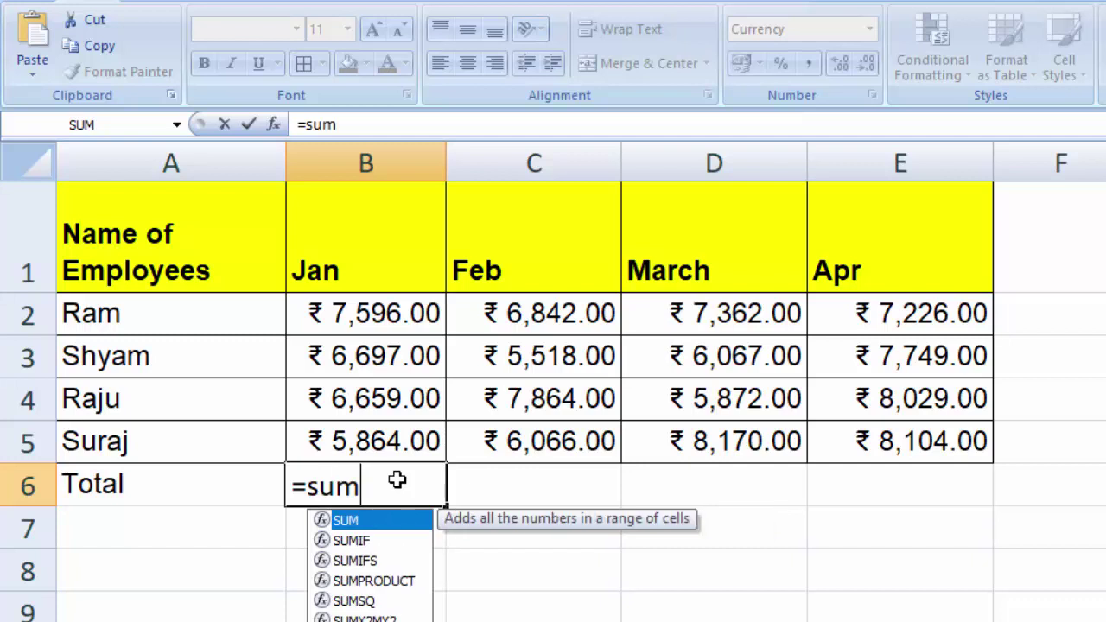
key(Tab)
drag(366, 311, 383, 444)
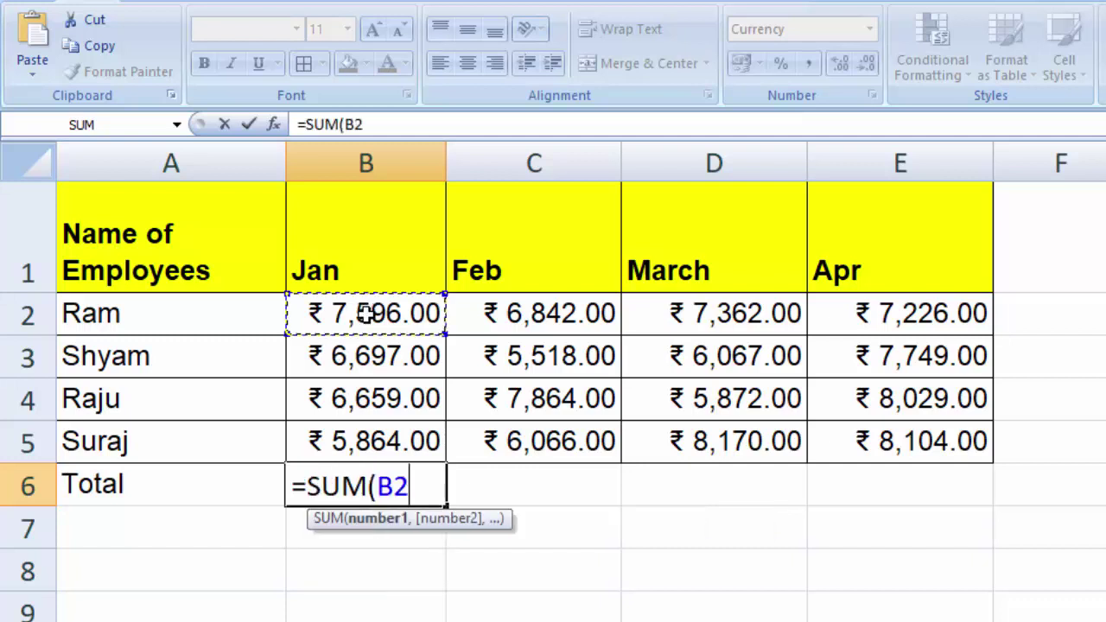
text())
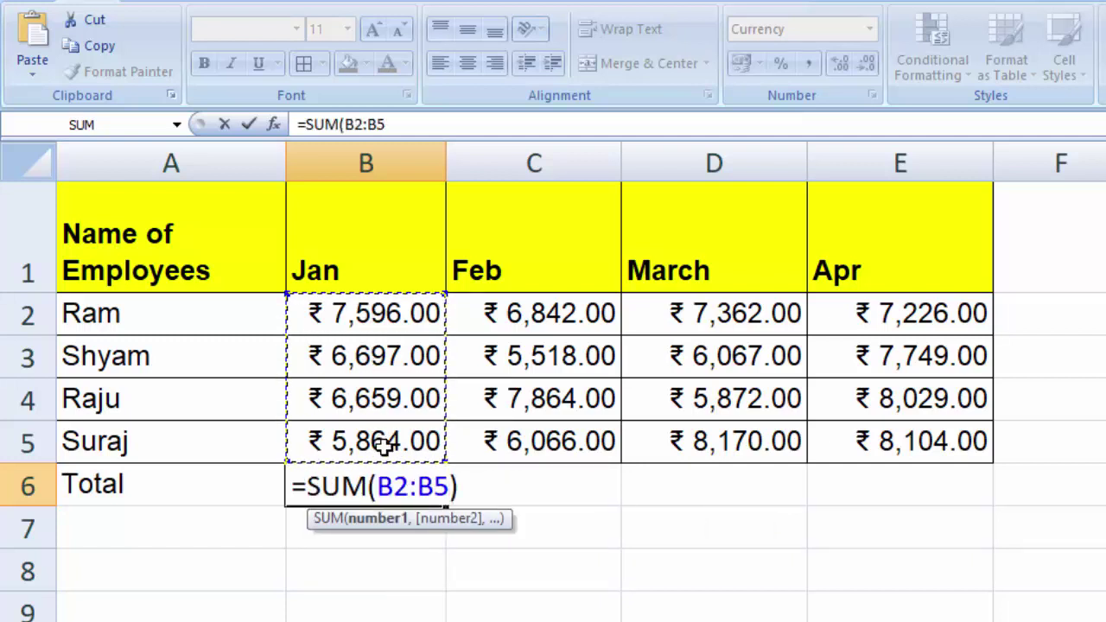
key(Return)
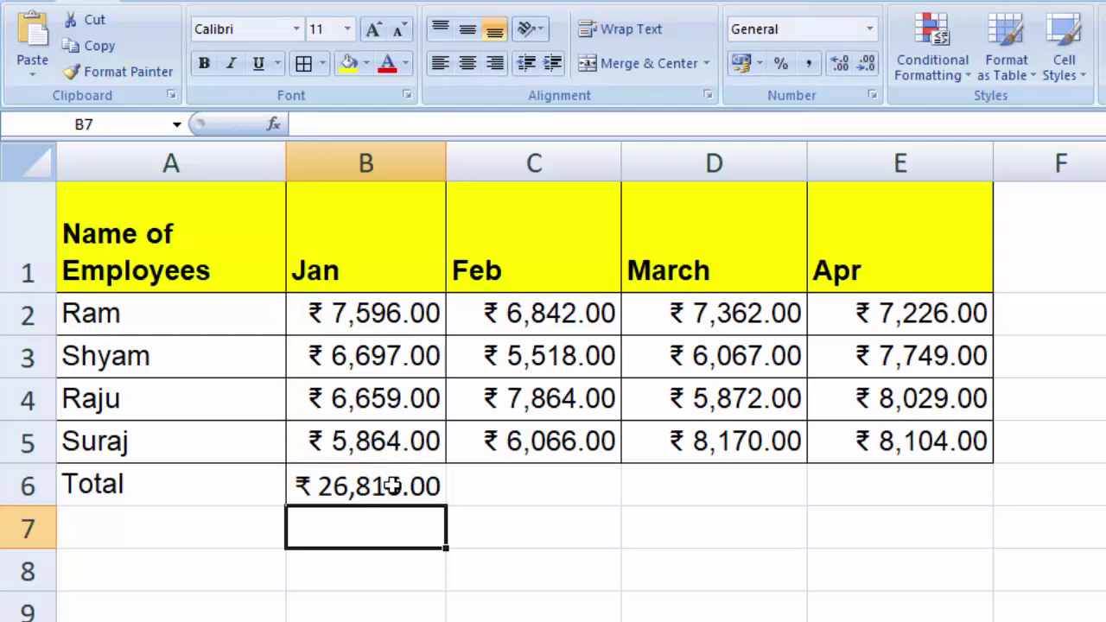
Copy the Jan SUM formula into the Feb, March and Apr total cells.
right_click(393, 490)
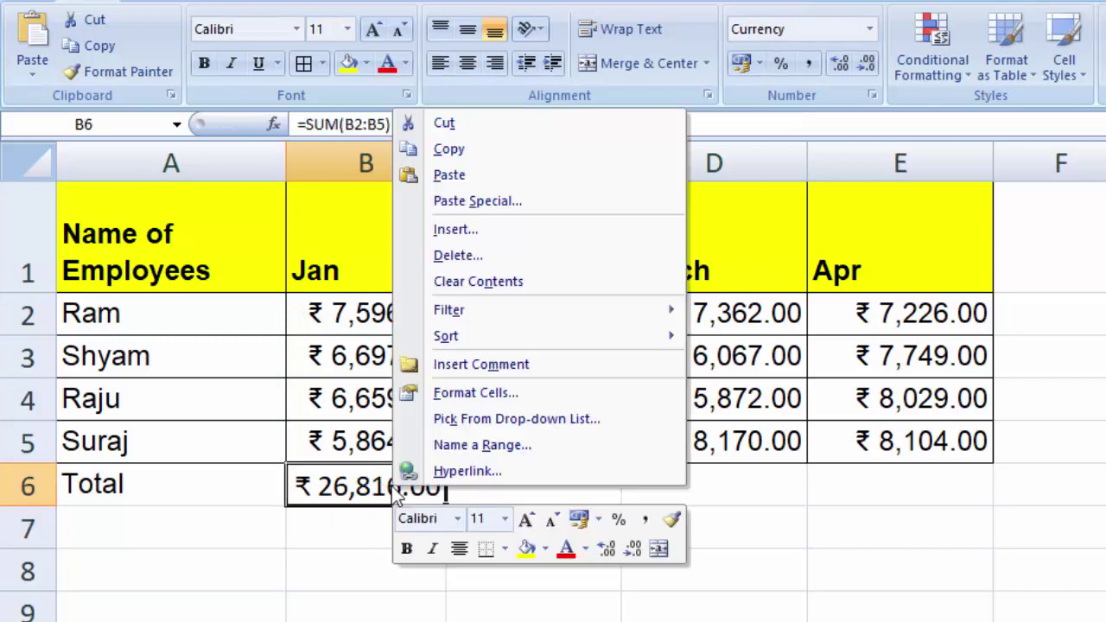
click(474, 150)
click(574, 487)
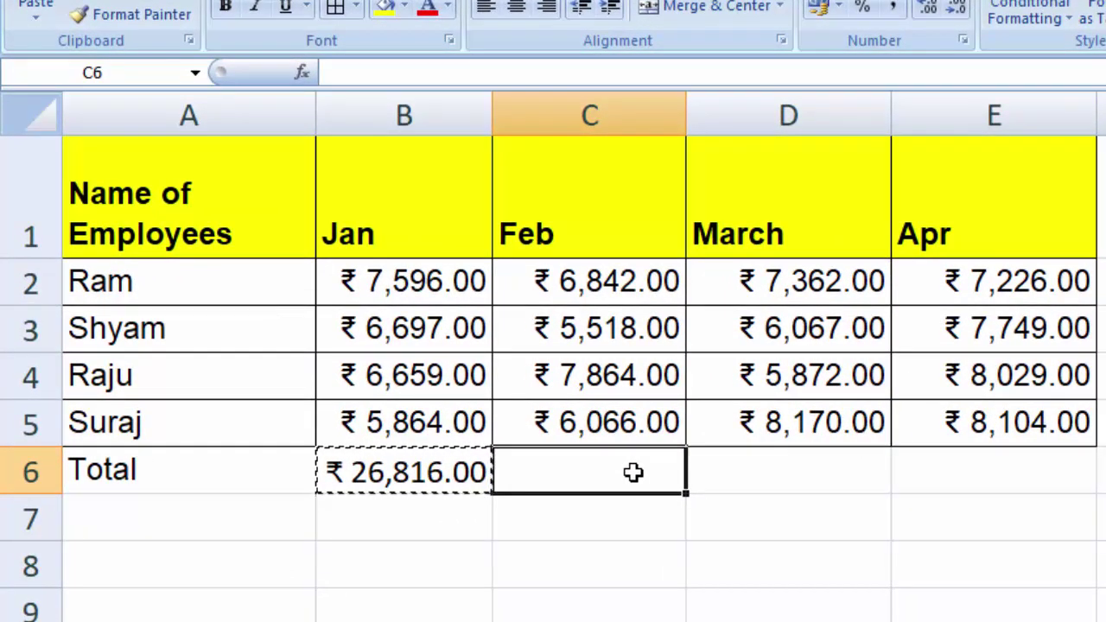
key(ctrl+v)
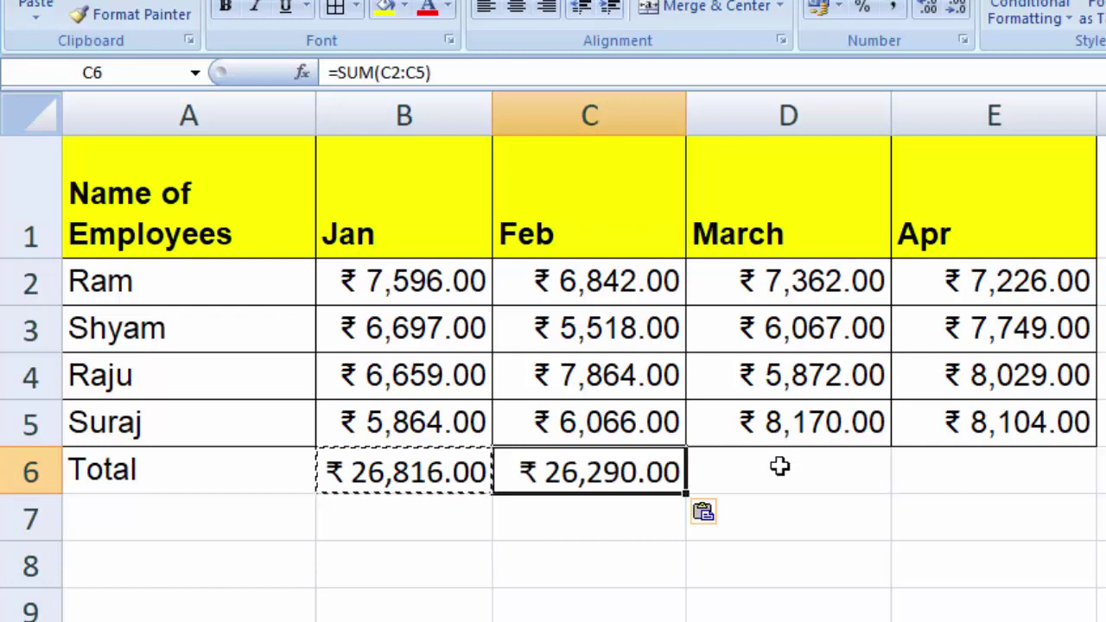
click(788, 468)
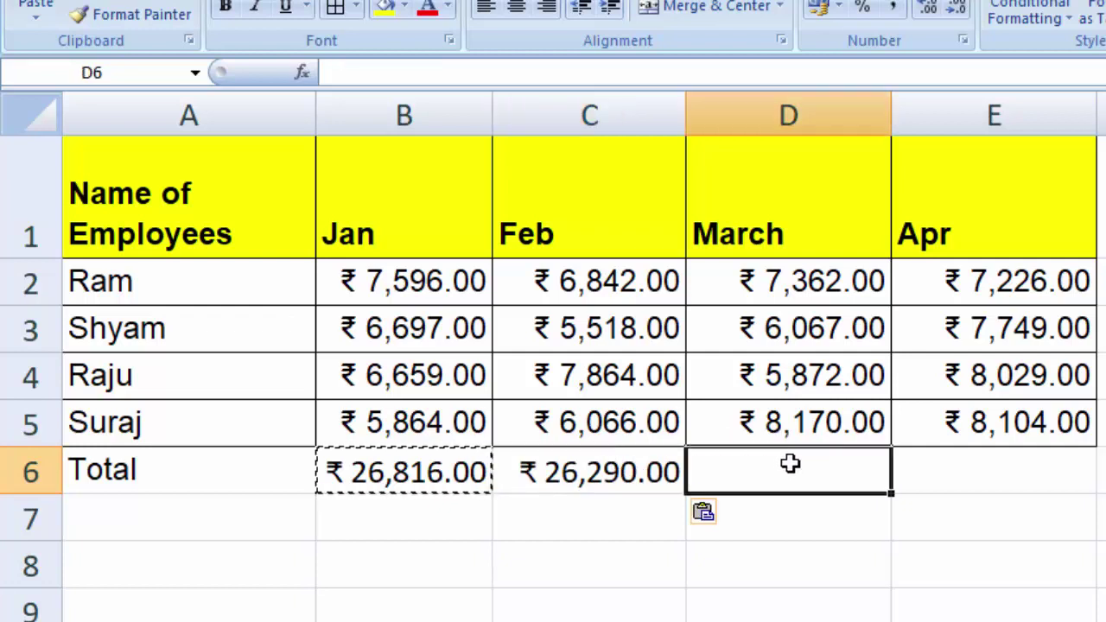
key(ctrl+v)
click(1004, 463)
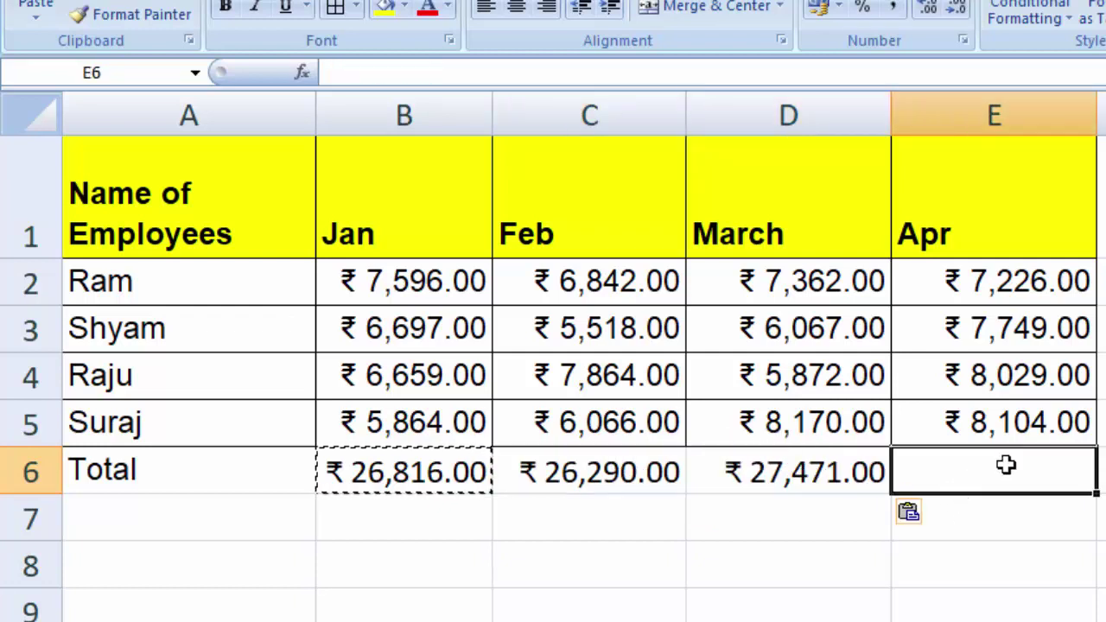
key(ctrl+v)
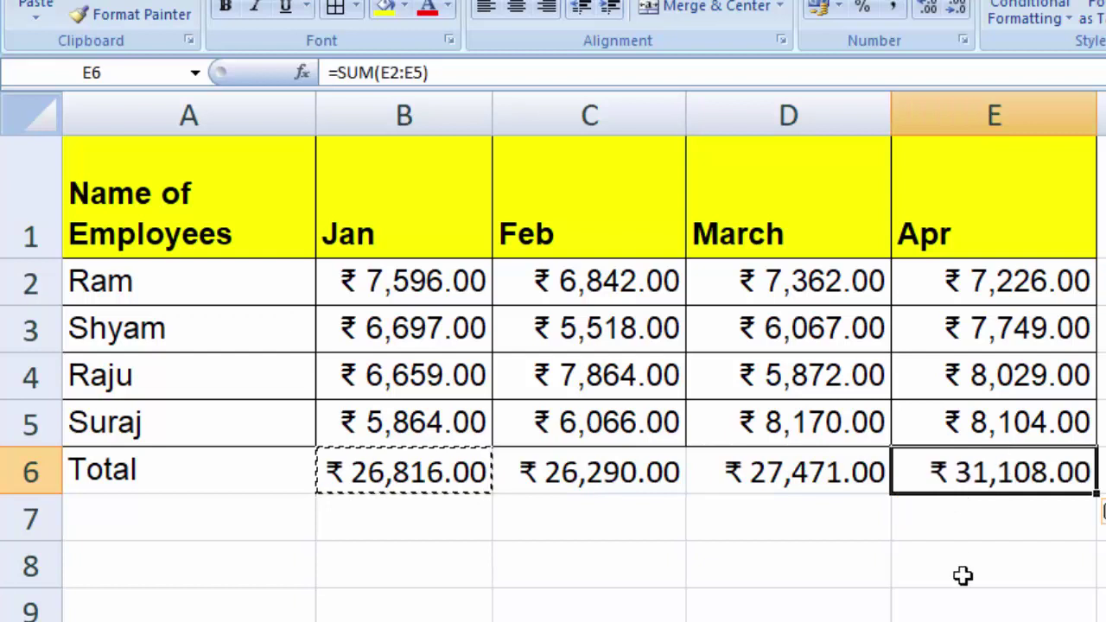
Select the whole salary table A1:E5 and copy it.
click(964, 577)
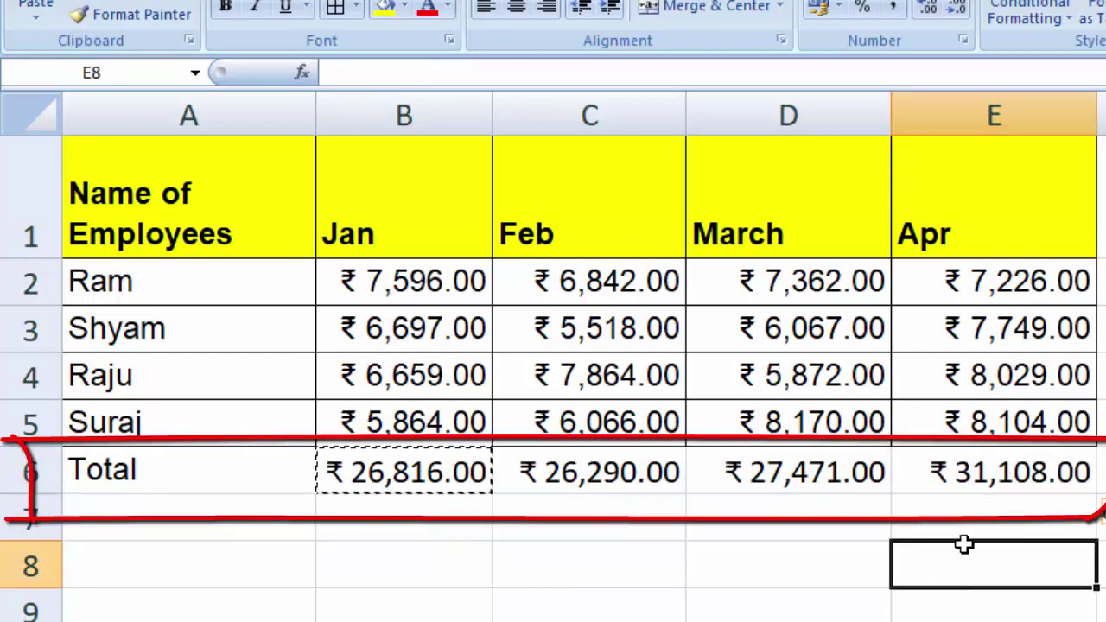
drag(1029, 424, 235, 210)
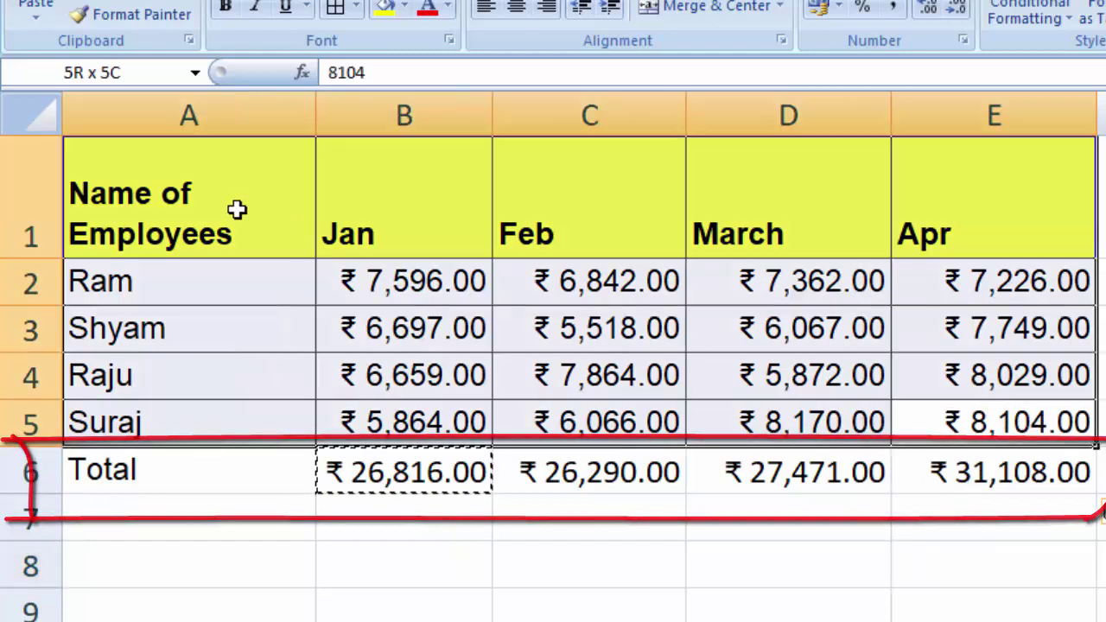
right_click(238, 210)
click(375, 255)
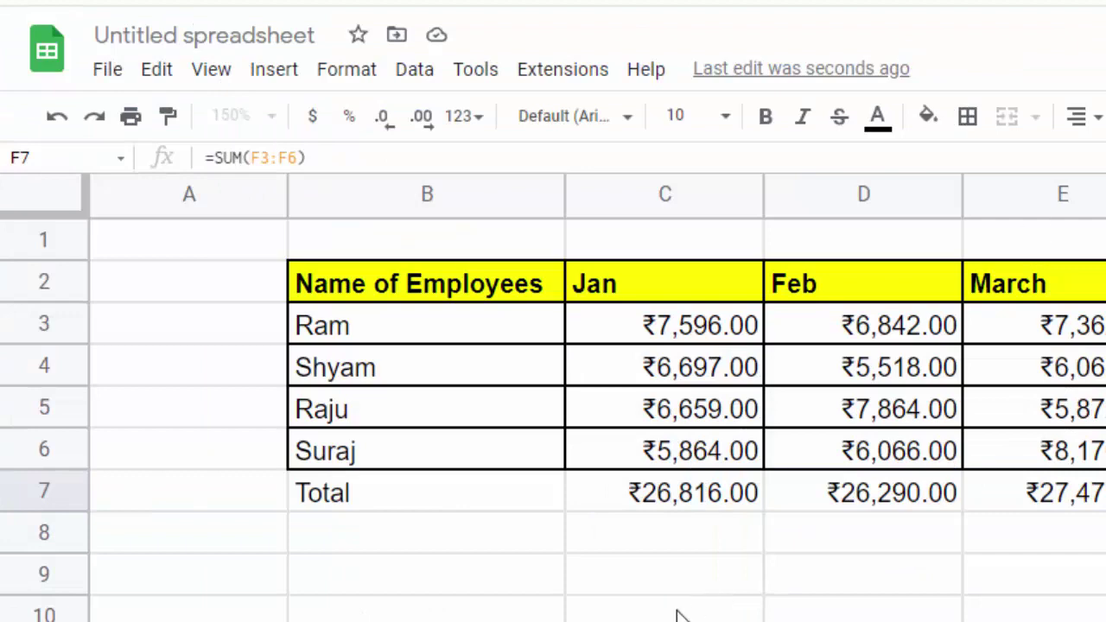
Launch LibreOffice Calc from Start menu search, discarding the old document recovery.
key(super)
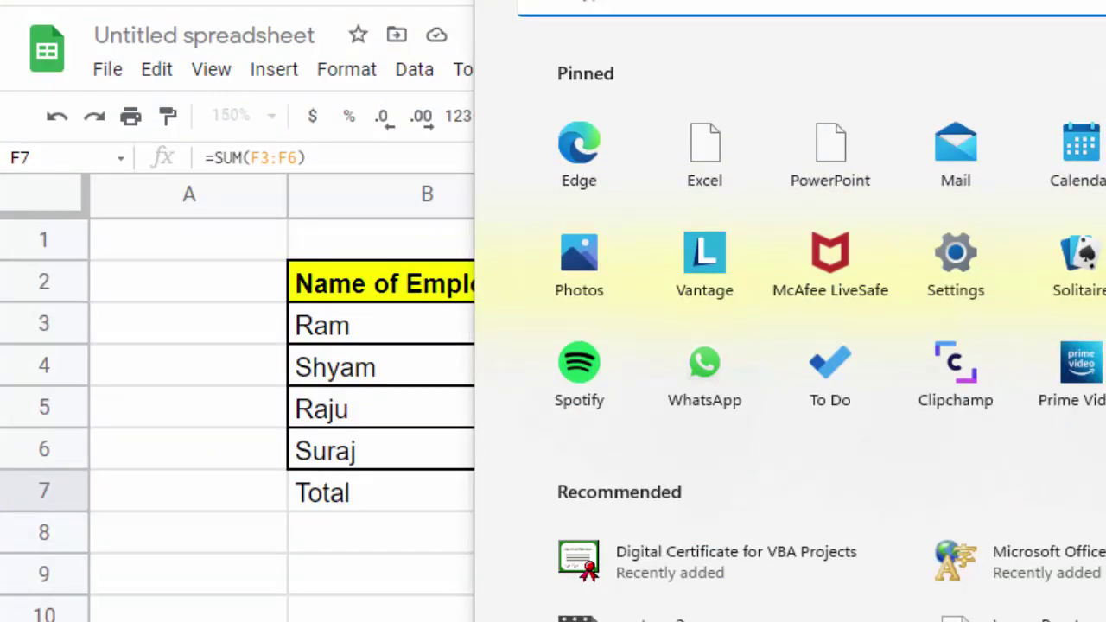
text(libreoffice)
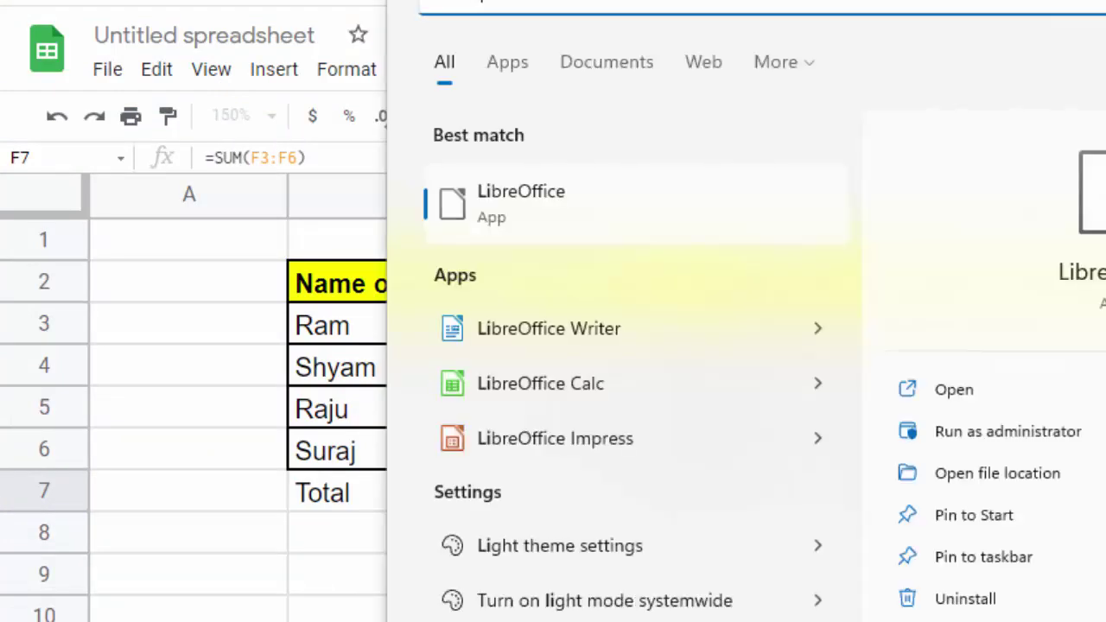
click(514, 388)
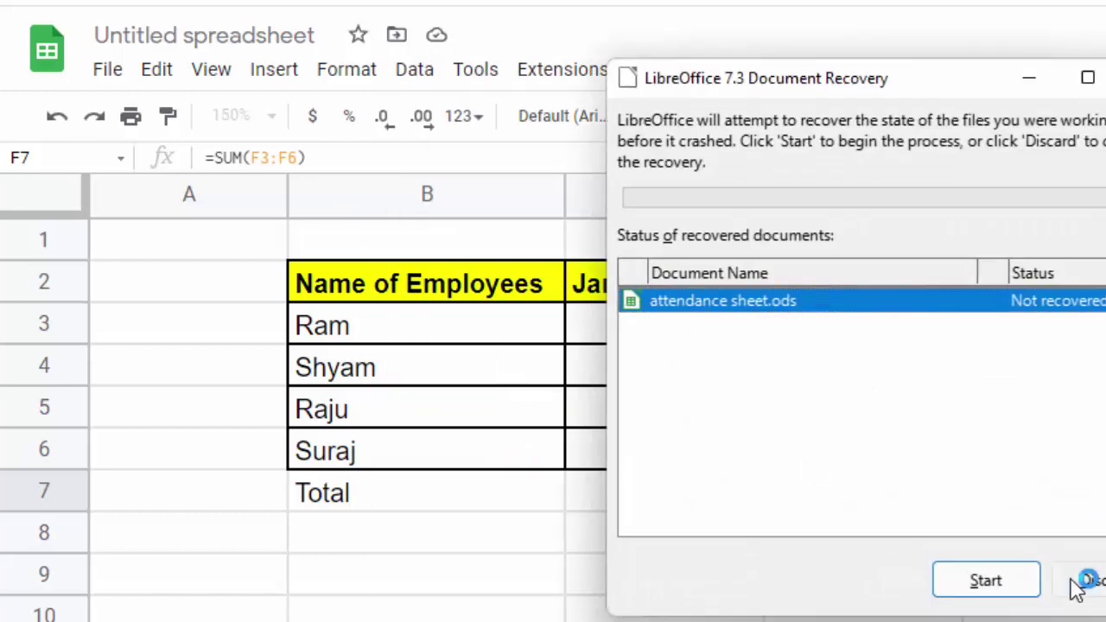
click(1085, 581)
click(995, 395)
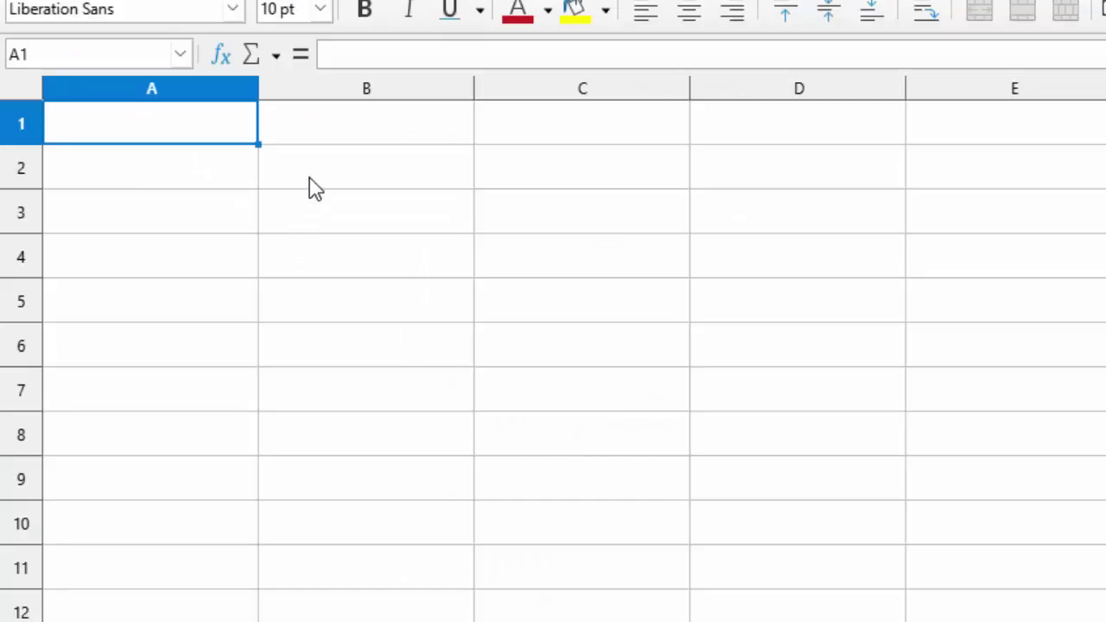
Paste the salary table at B2 and enter Total in B7 beneath the employee names.
click(359, 176)
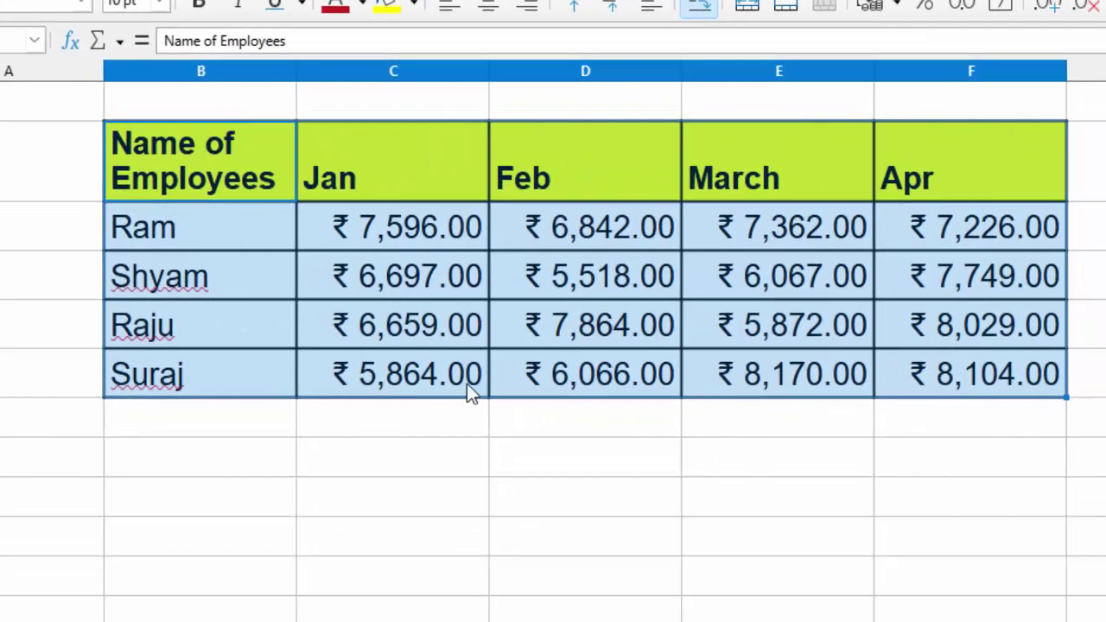
click(367, 424)
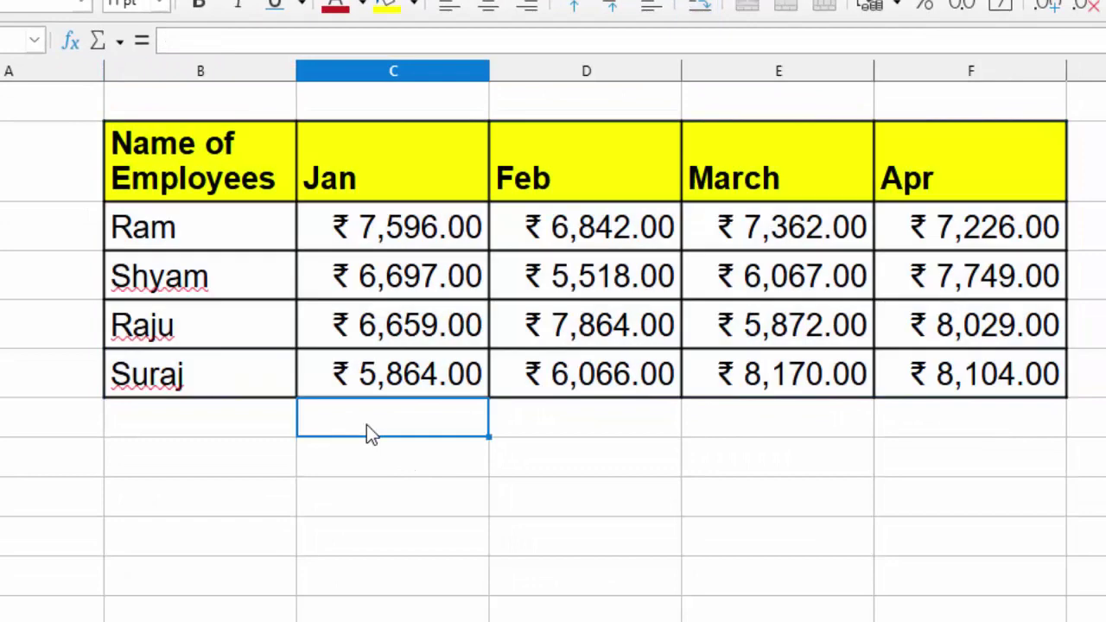
click(183, 417)
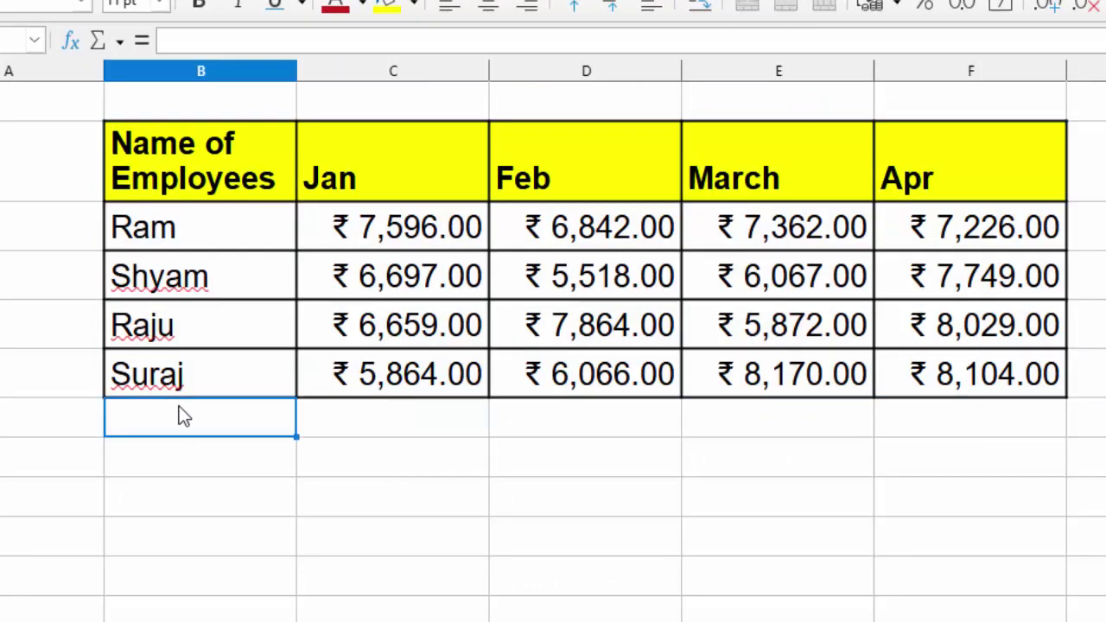
text(To)
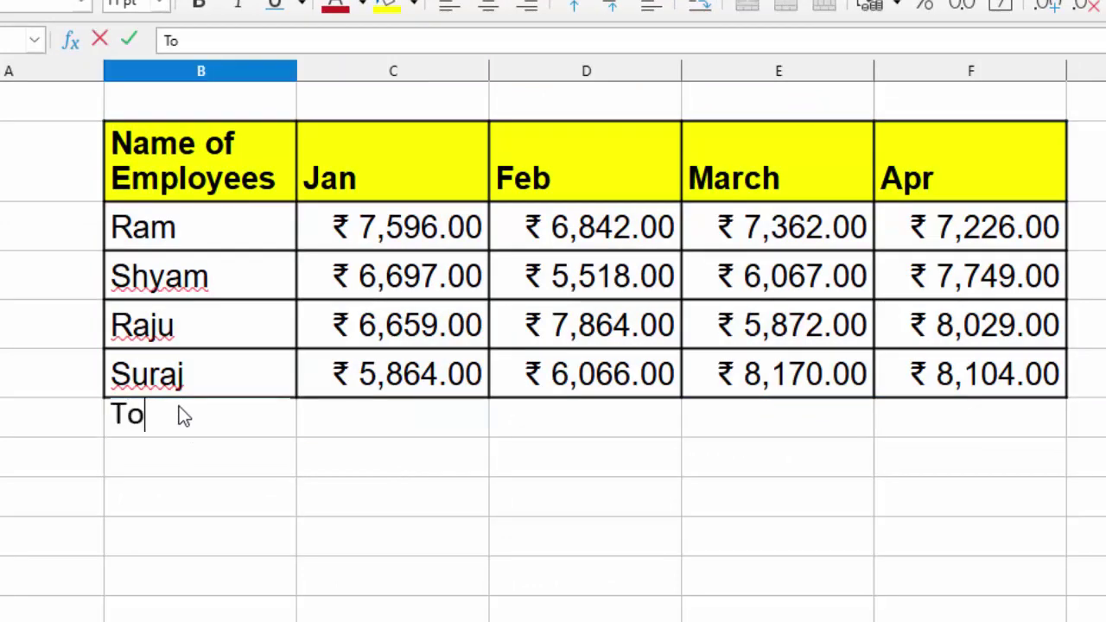
text(tal)
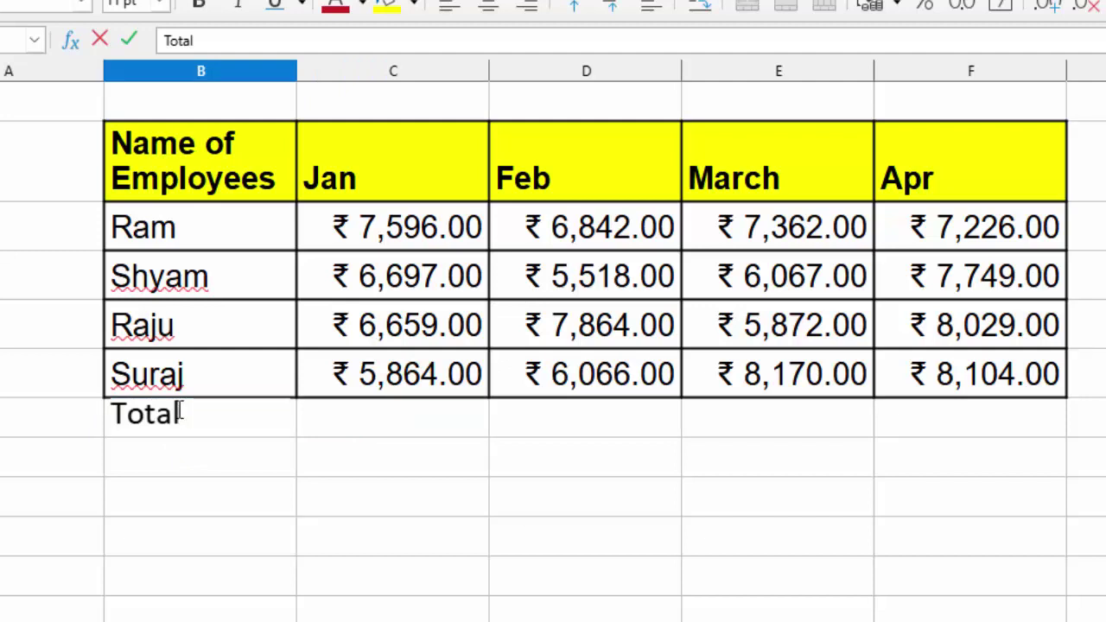
click(426, 414)
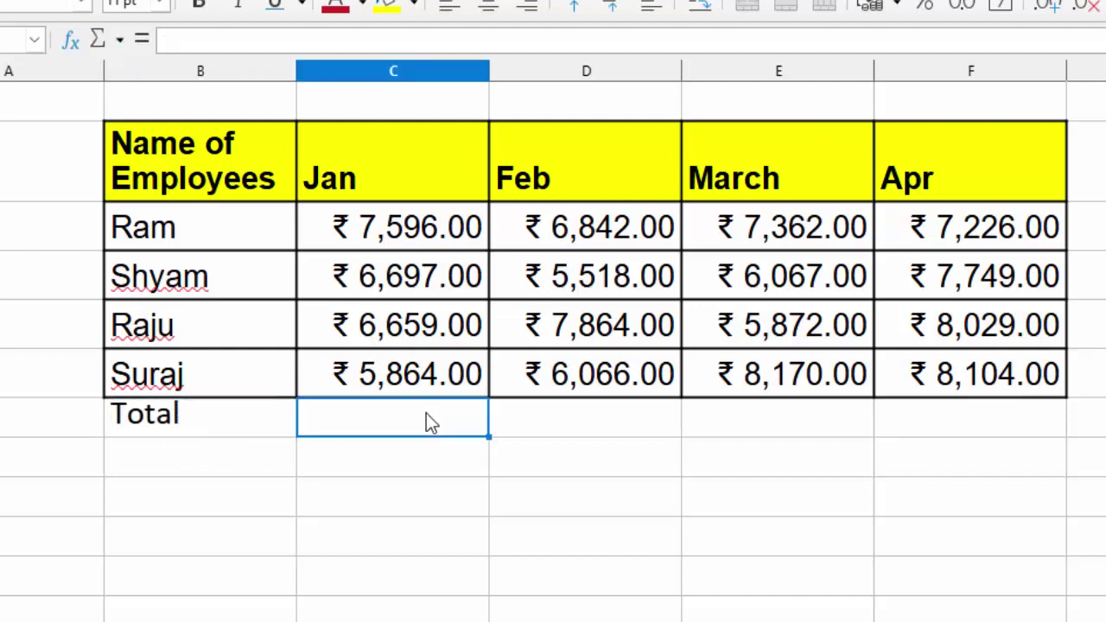
Enter =SUM(C3:C6) in the Jan total cell, giving 26816; undo a trial fill to Apr.
text(=s)
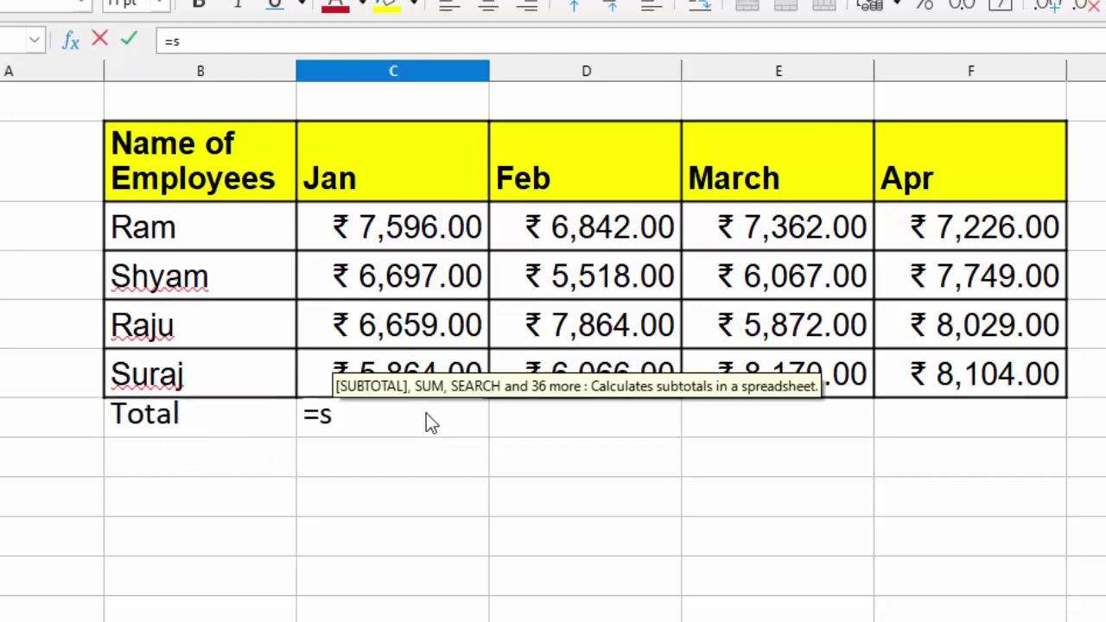
text(um()
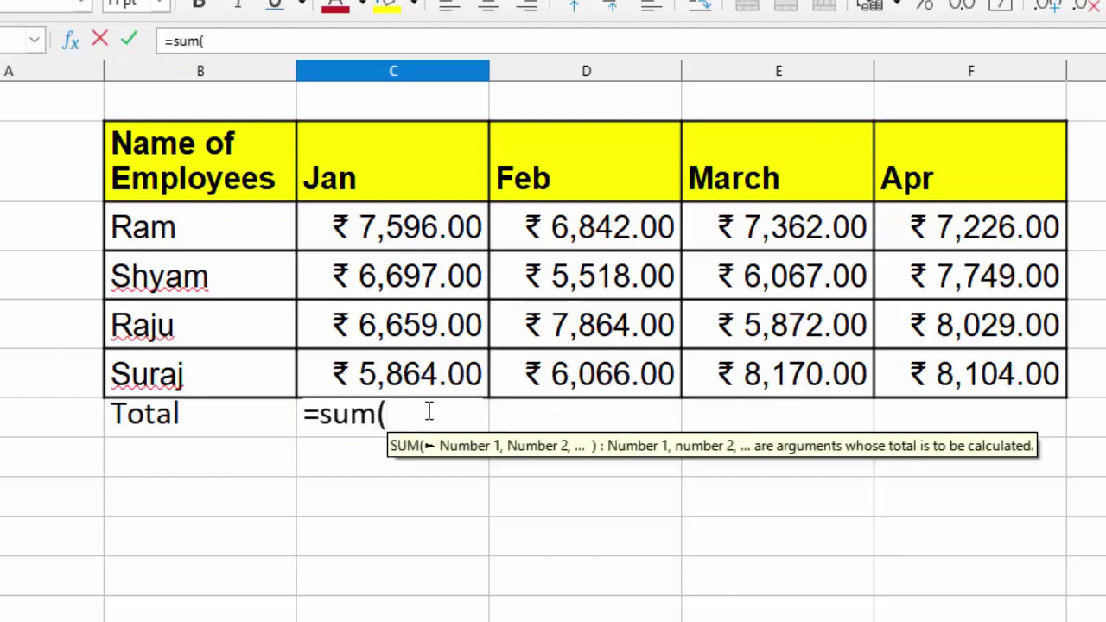
drag(408, 223, 413, 384)
text())
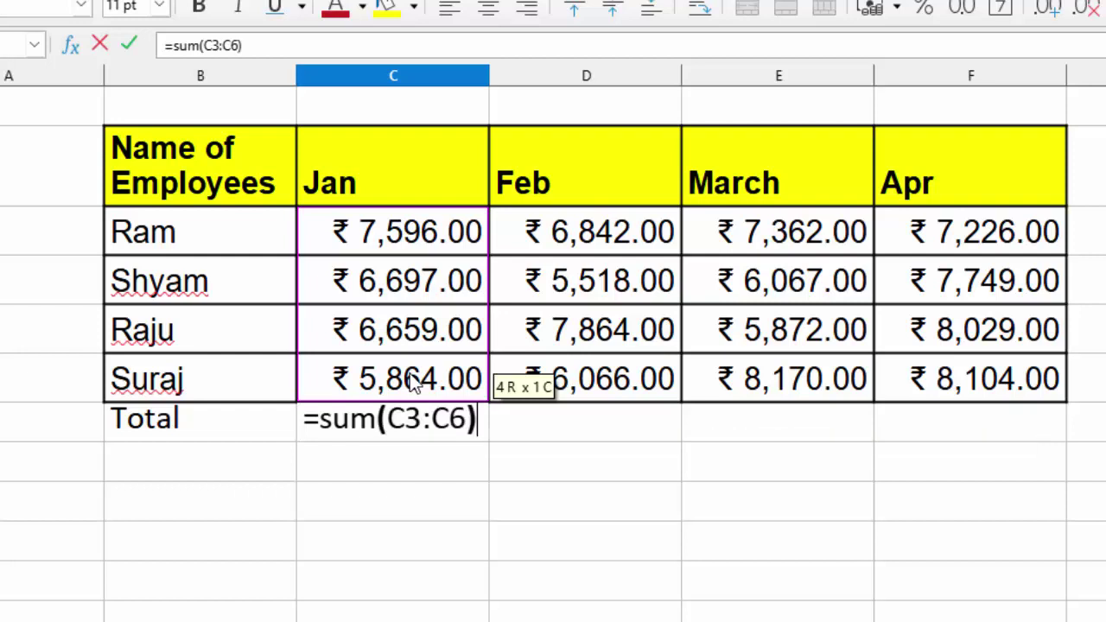
key(Return)
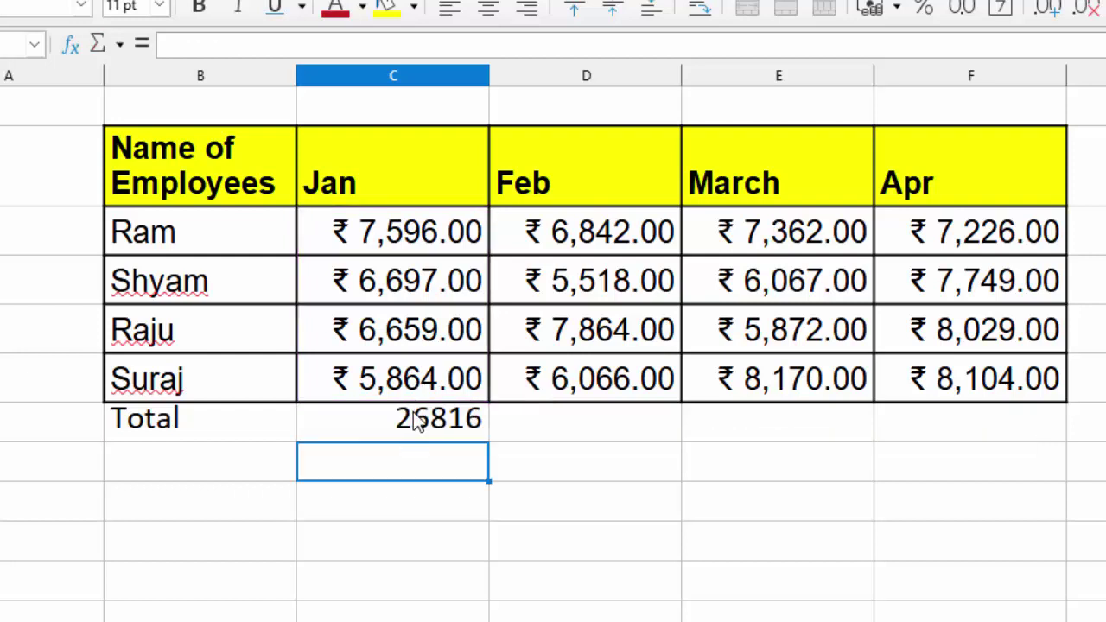
click(408, 420)
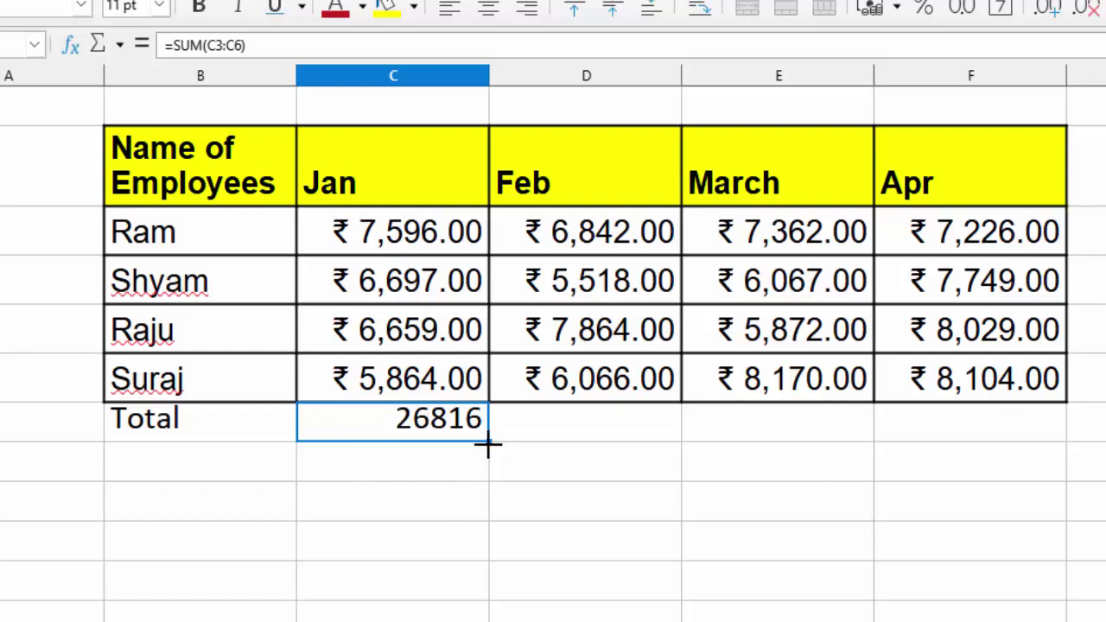
drag(487, 441, 1048, 458)
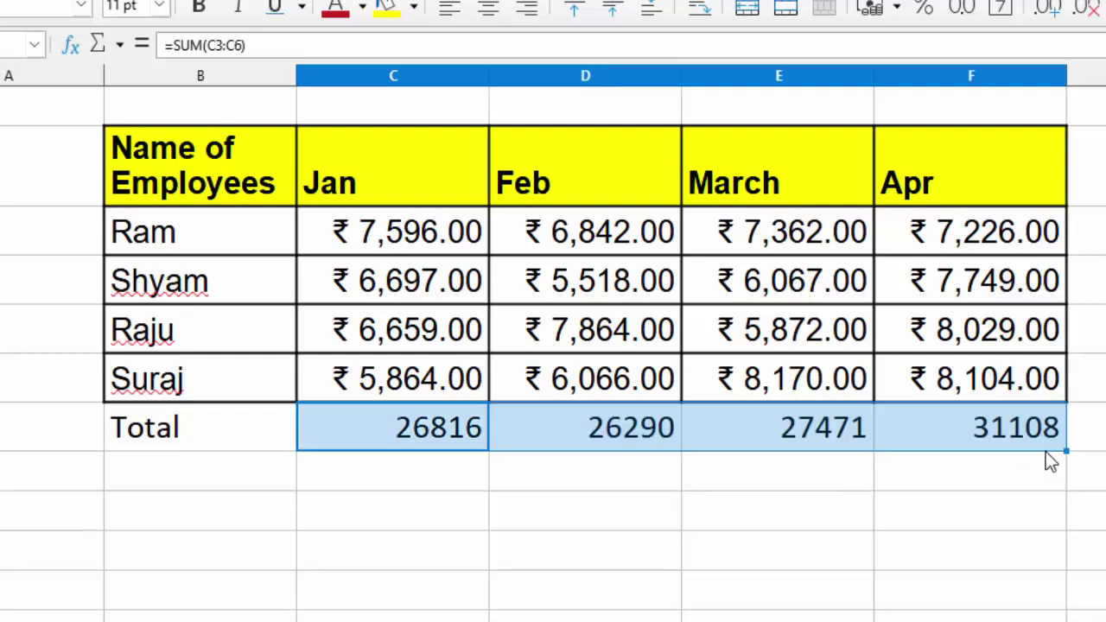
key(ctrl+z)
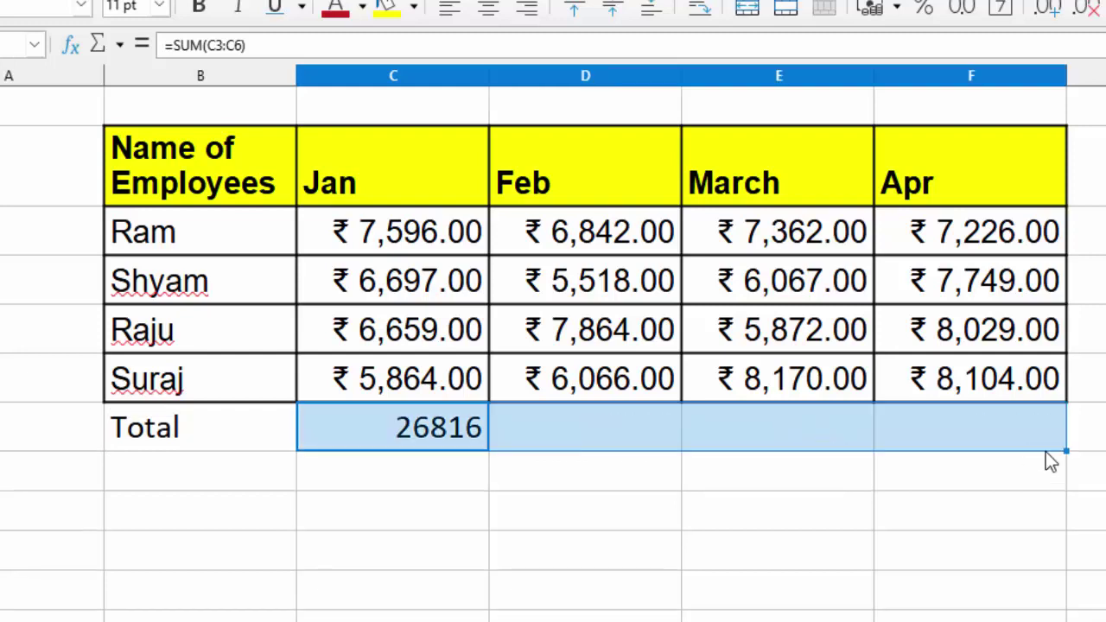
click(467, 546)
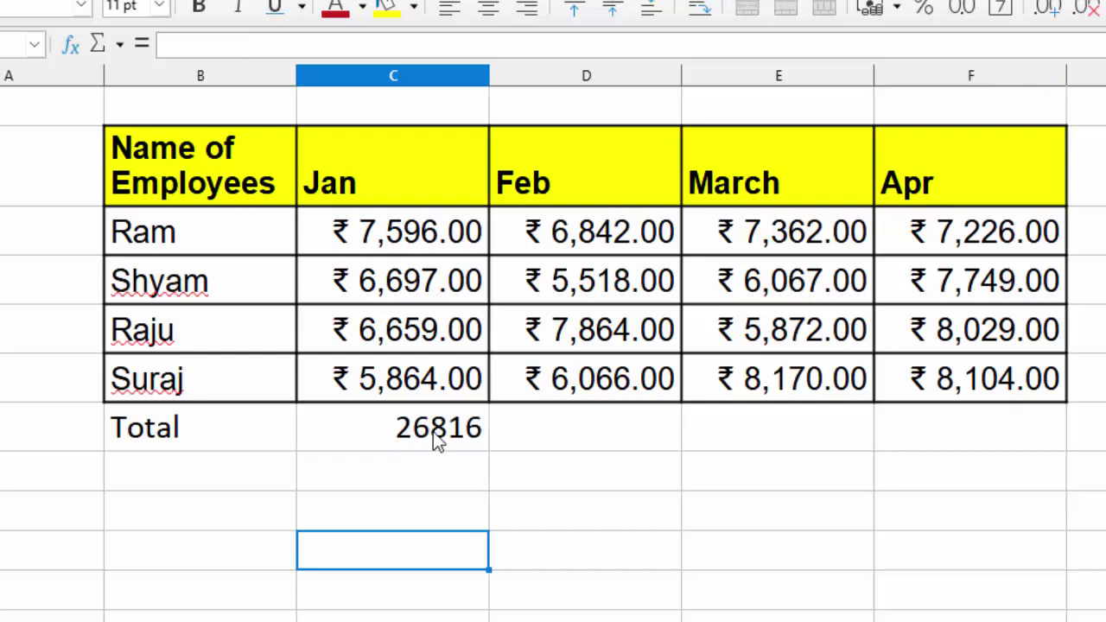
Copy the Jan SUM formula into Feb, March and Apr totals: 26290, 27471 and 31108.
right_click(434, 432)
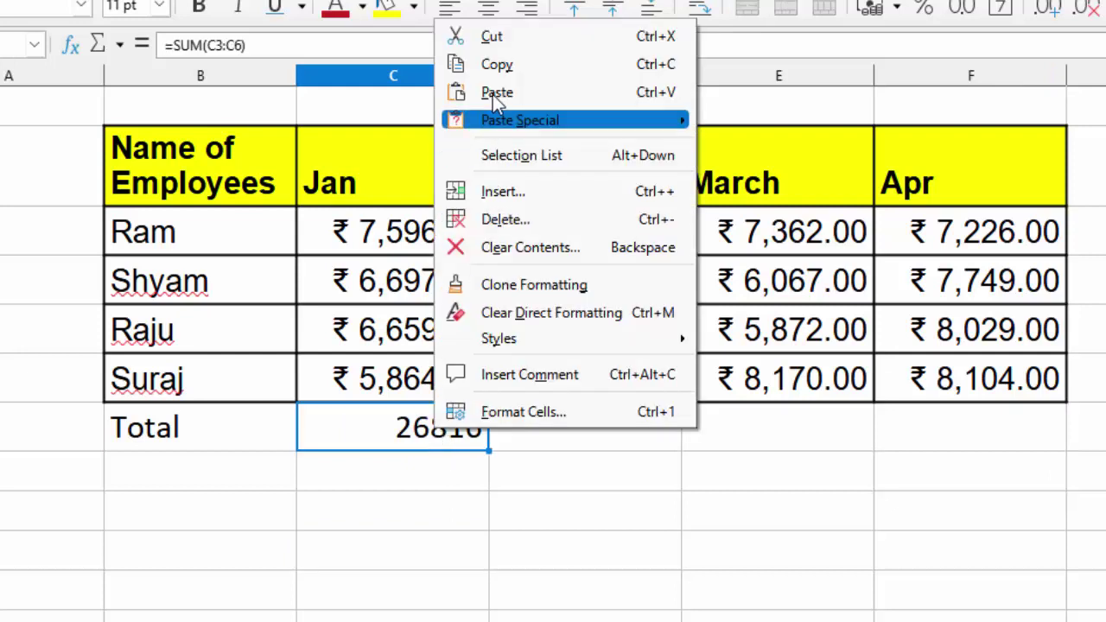
click(484, 64)
click(586, 420)
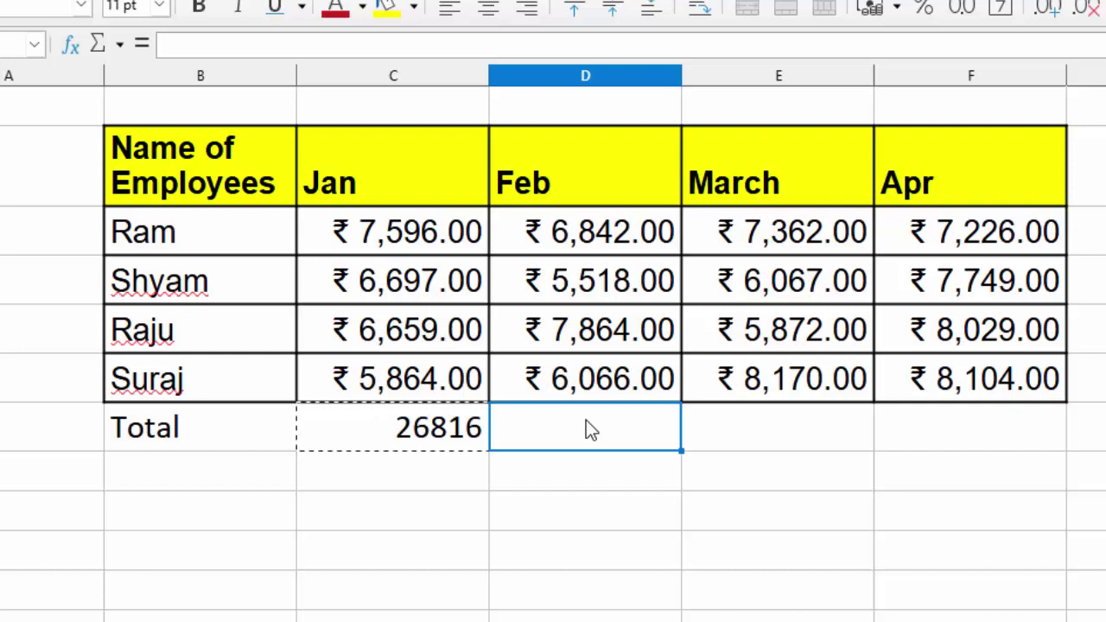
key(ctrl+v)
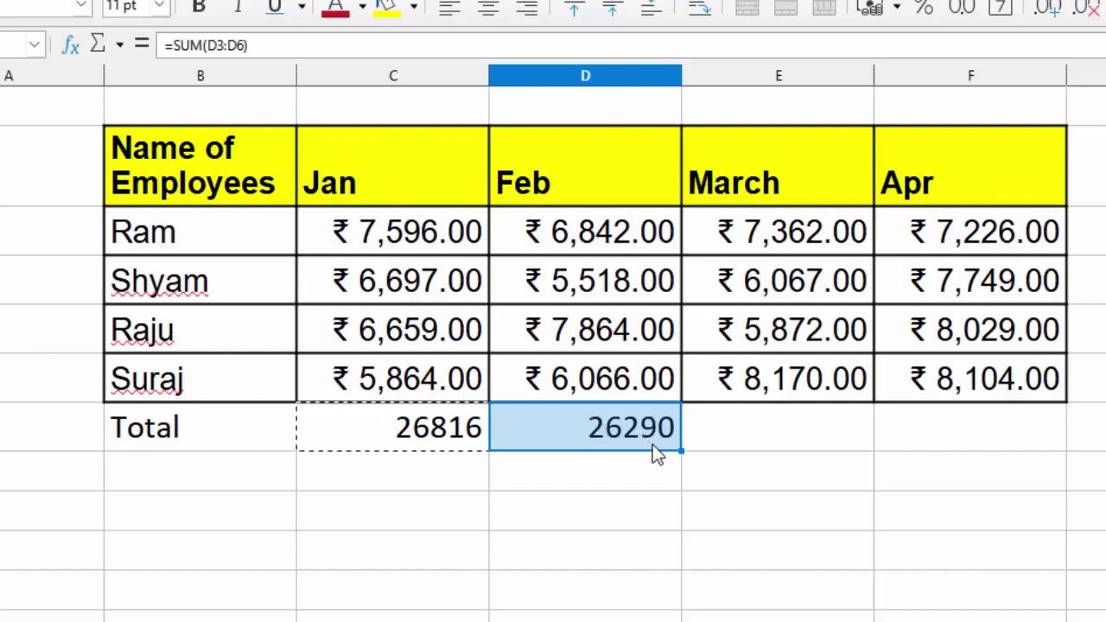
click(778, 439)
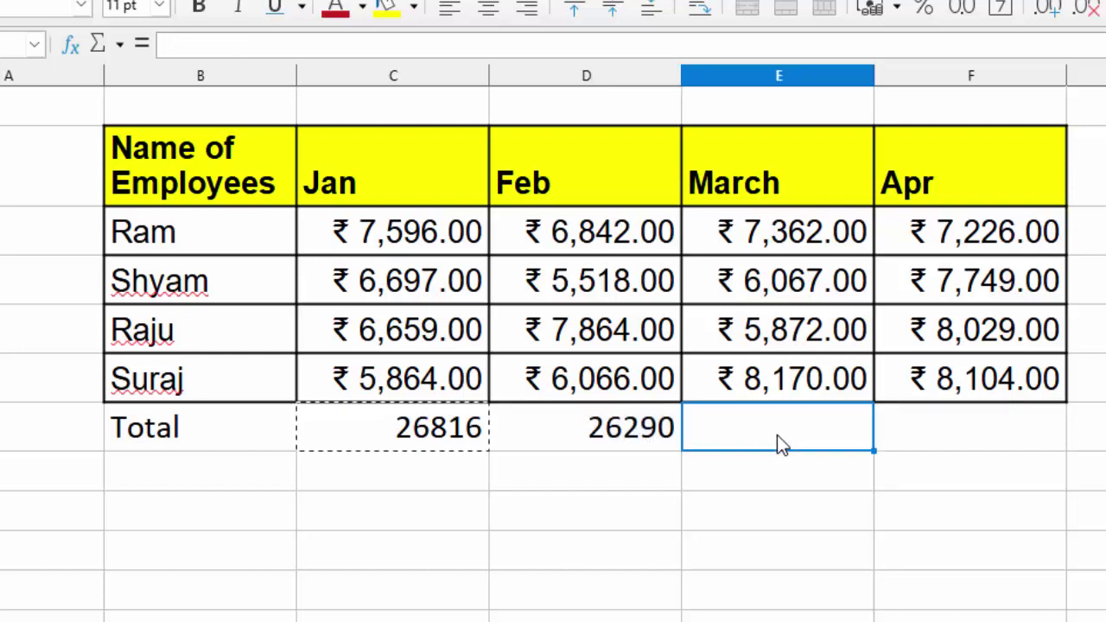
key(ctrl+v)
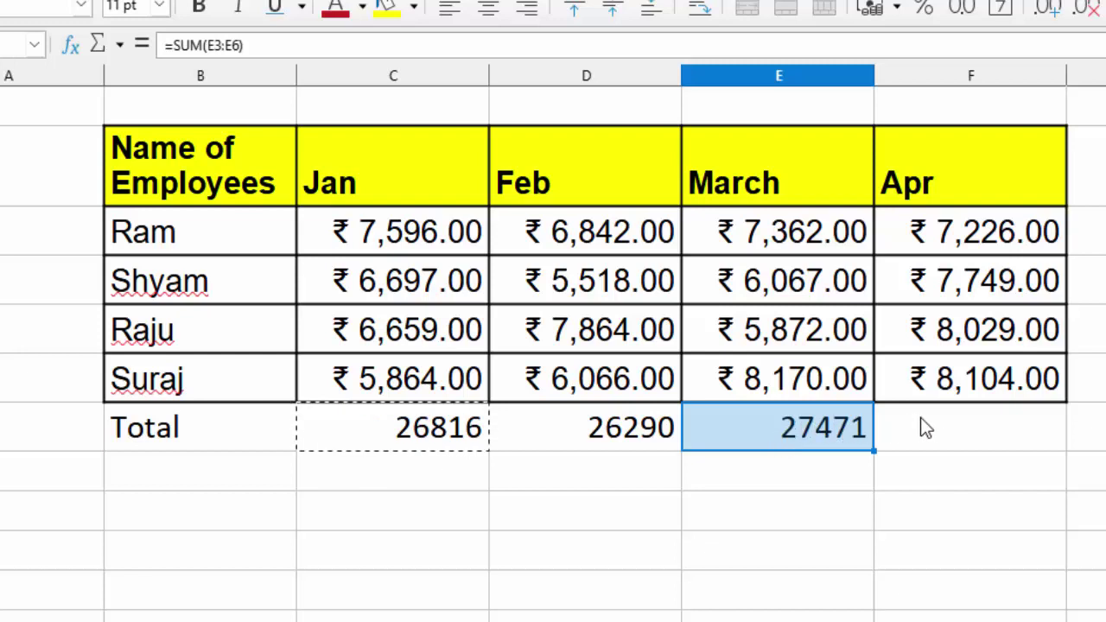
click(962, 441)
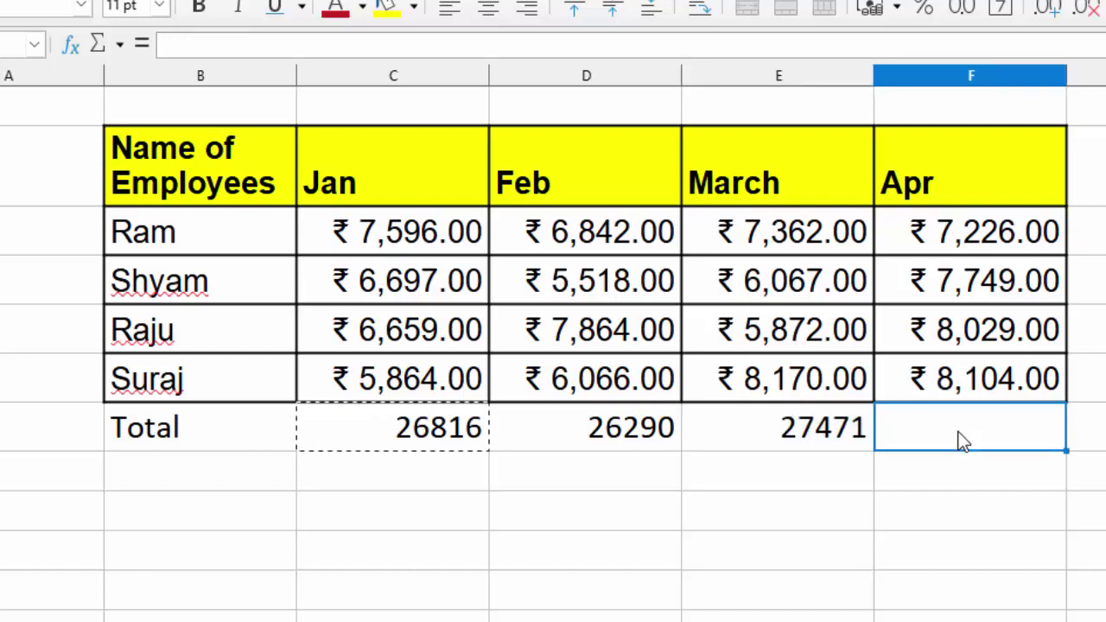
key(ctrl+v)
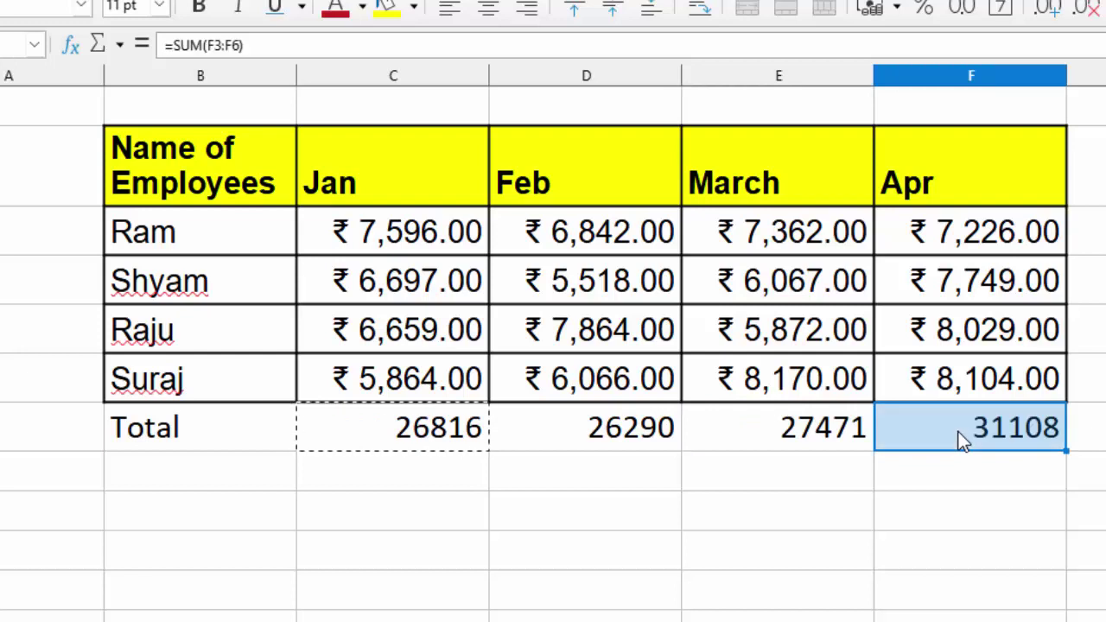